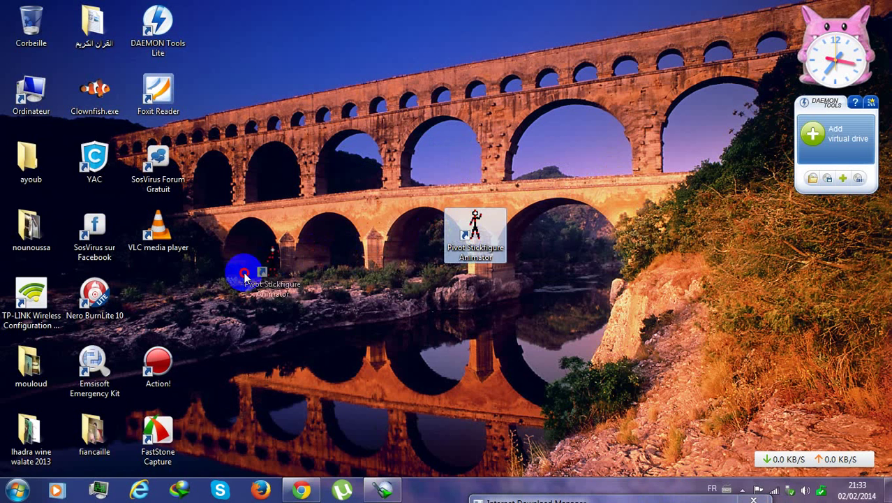
Open Pivot Stickfigure Animator, pose the stickman on the left of the stage with one arm stretched forward, and capture the first frame
{"action": "double_click", "coordinate": [161, 297]}
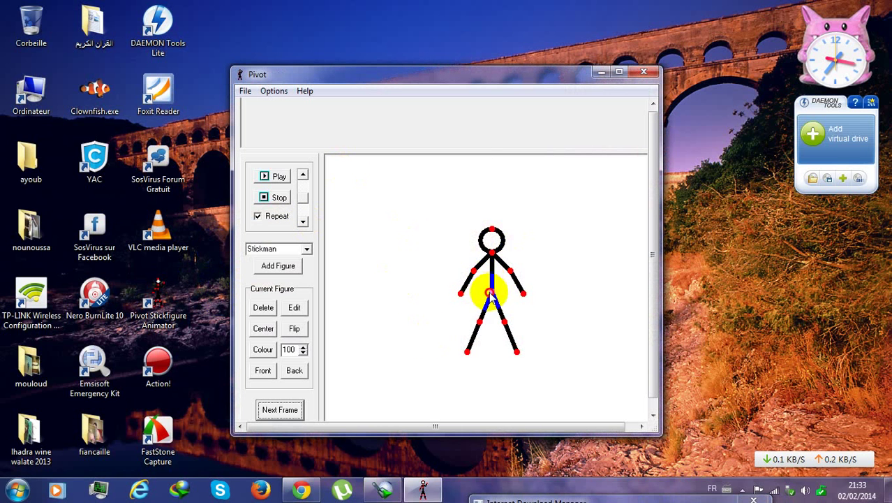
{"action": "left_click_drag", "start_coordinate": [492, 293], "coordinate": [453, 264]}
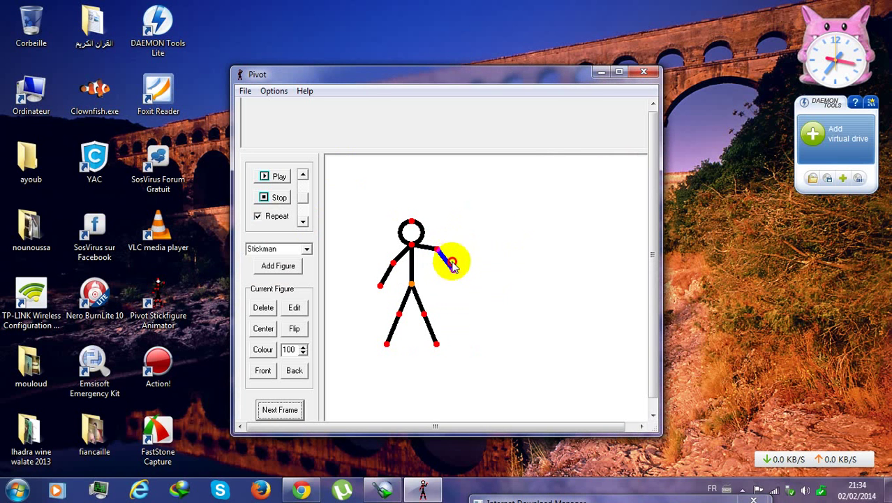
{"action": "mouse_move", "coordinate": [411, 216]}
{"action": "left_mouse_down"}
{"action": "mouse_move", "coordinate": [398, 223]}
{"action": "mouse_move", "coordinate": [411, 222]}
{"action": "left_mouse_up"}
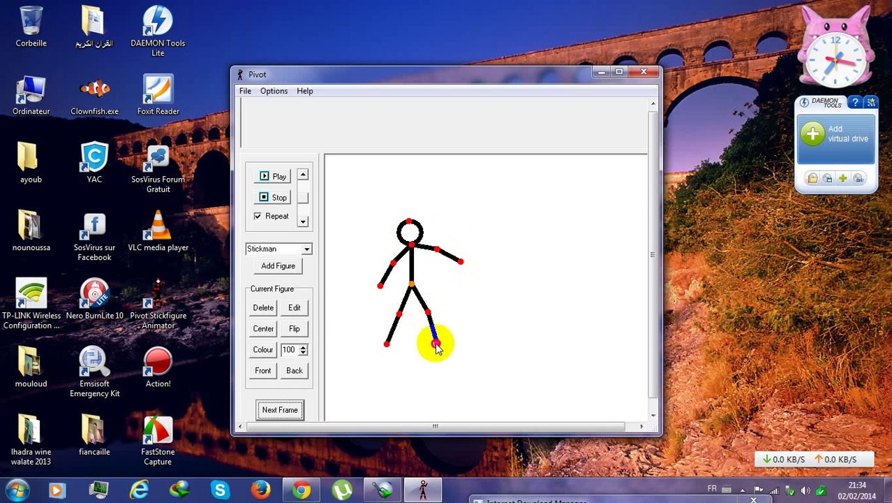
{"action": "left_click_drag", "start_coordinate": [440, 347], "coordinate": [434, 345]}
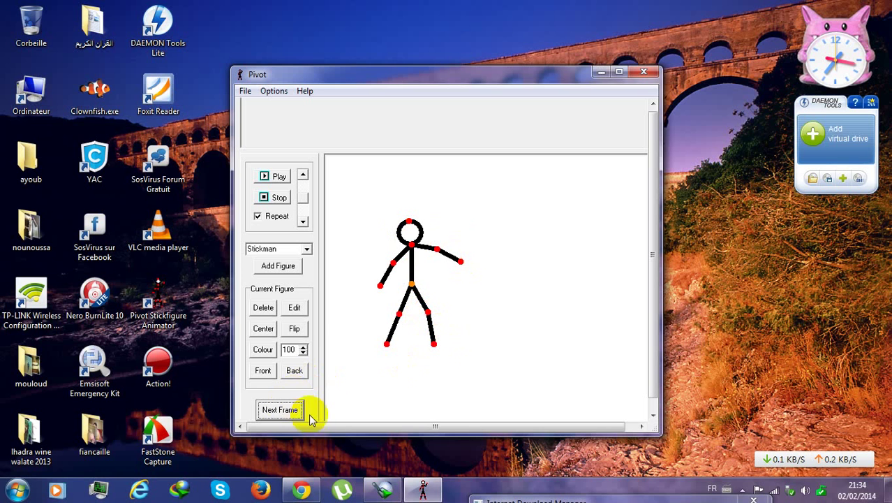
{"action": "left_click", "coordinate": [282, 411]}
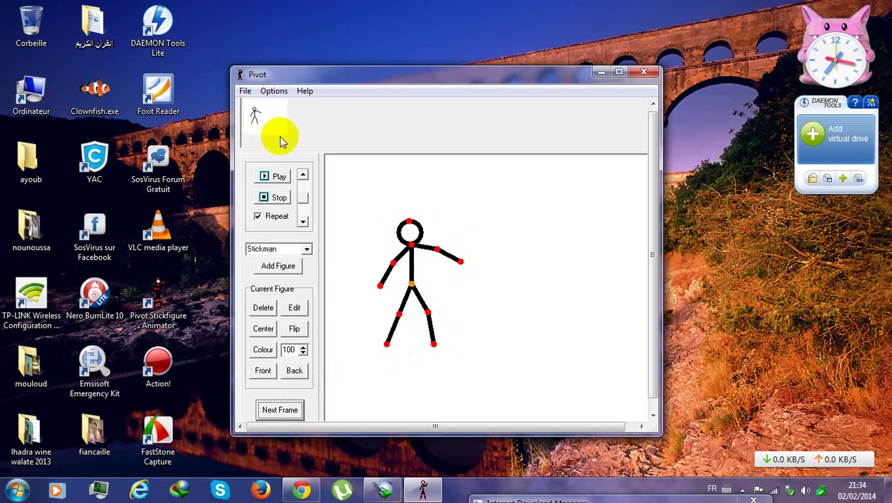
Capture three more frames, moving the stickman progressively to the right side of the stage and lowering its outstretched arm
{"action": "left_click_drag", "start_coordinate": [417, 286], "coordinate": [437, 286]}
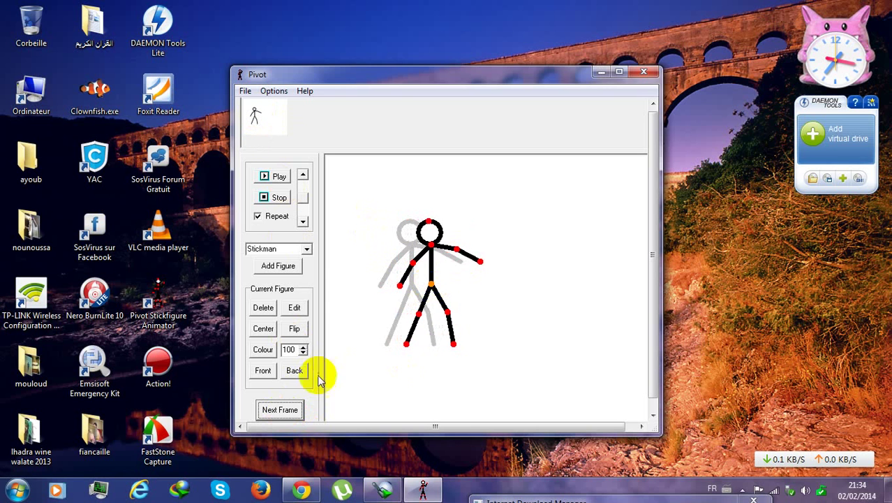
{"action": "left_click", "coordinate": [281, 409]}
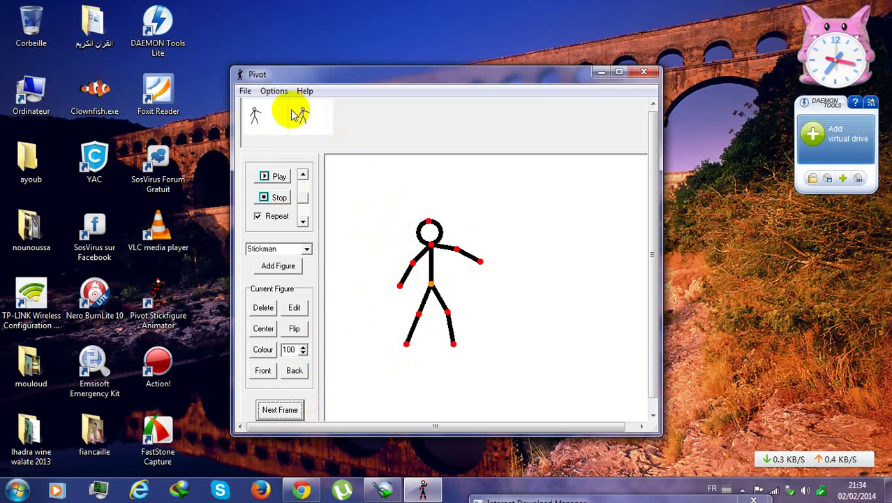
{"action": "left_click_drag", "start_coordinate": [453, 258], "coordinate": [469, 280]}
{"action": "left_click", "coordinate": [268, 411]}
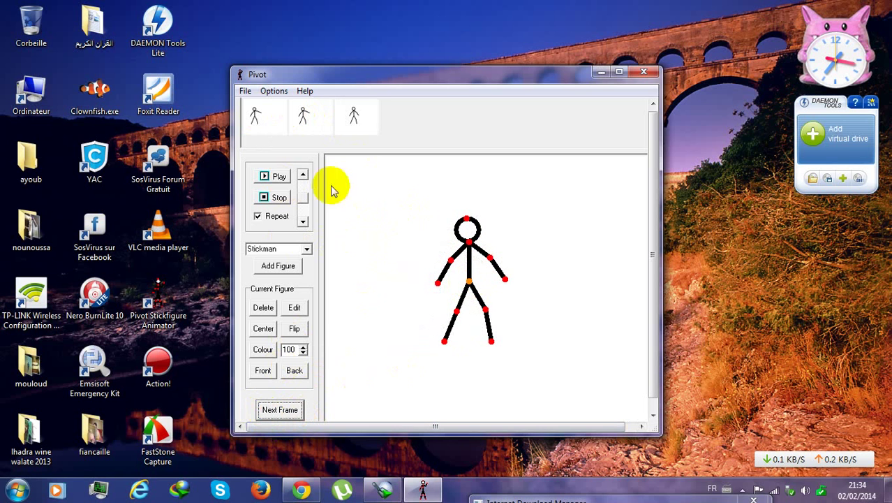
{"action": "left_click_drag", "start_coordinate": [469, 286], "coordinate": [586, 285]}
{"action": "left_click", "coordinate": [268, 411]}
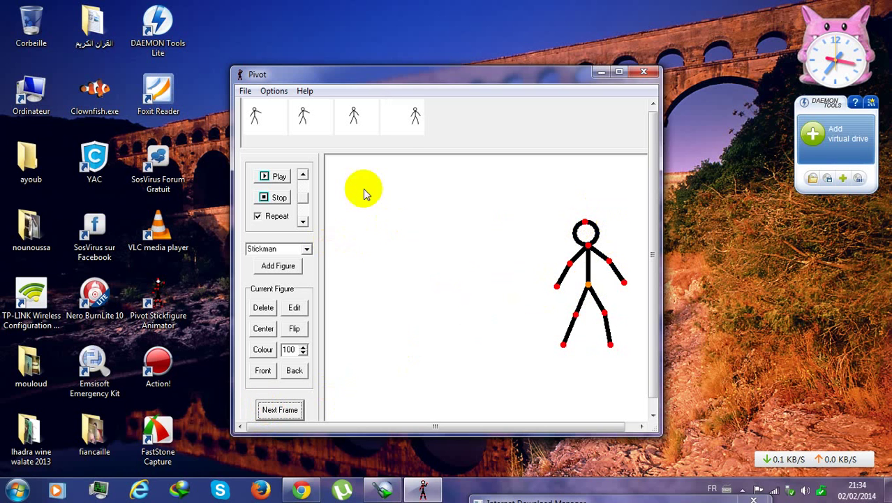
Load the figure type cowboy.stk from the stick figures folder
{"action": "left_click", "coordinate": [245, 91]}
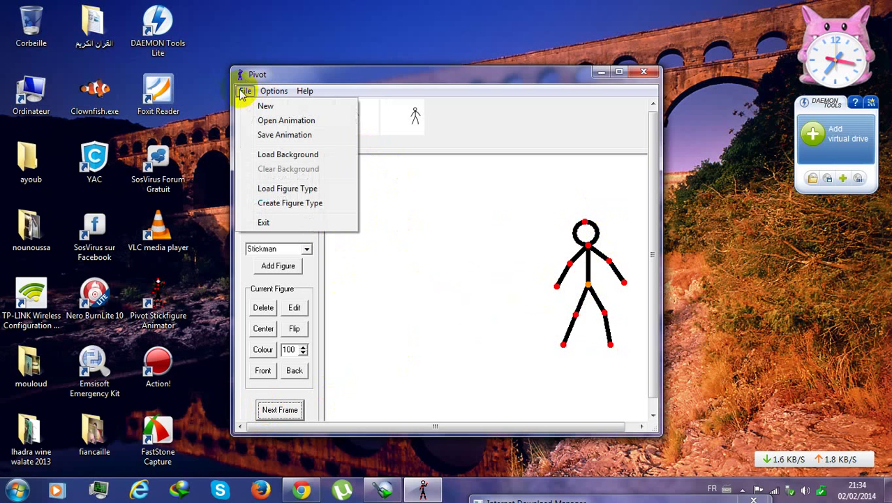
{"action": "left_click", "coordinate": [283, 190]}
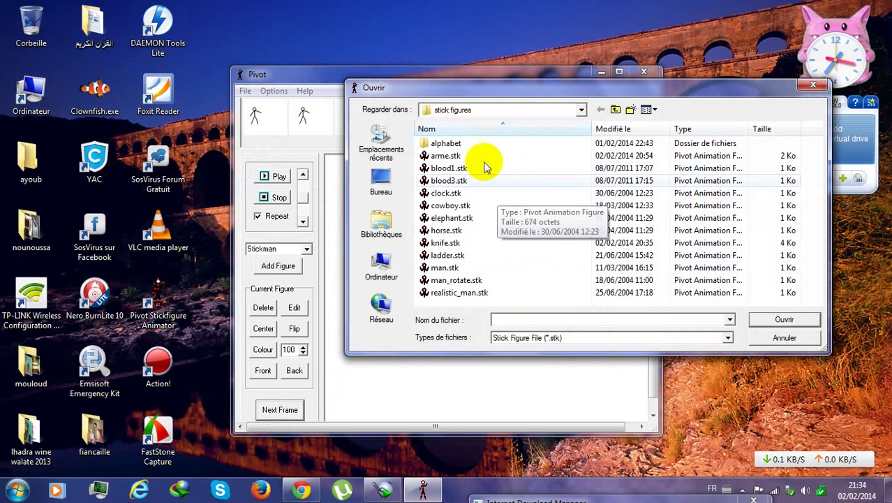
{"action": "left_click", "coordinate": [483, 180]}
{"action": "left_click", "coordinate": [471, 206]}
{"action": "left_click", "coordinate": [470, 206]}
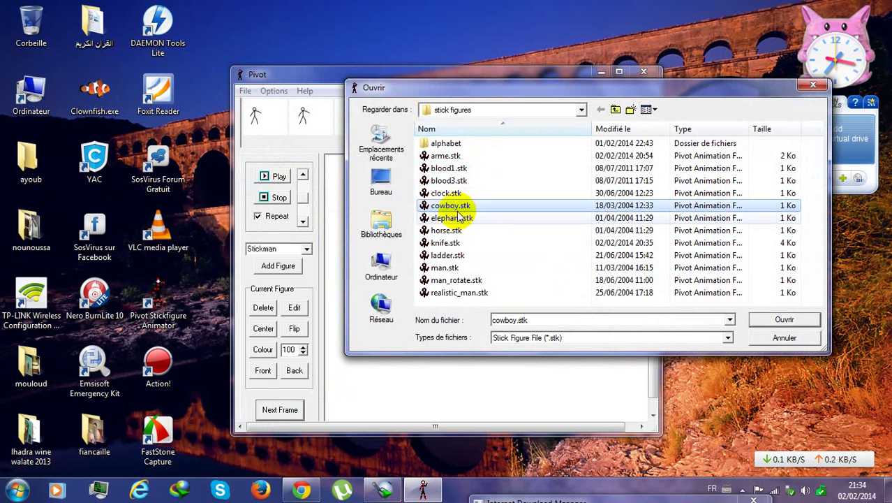
{"action": "left_click", "coordinate": [768, 320]}
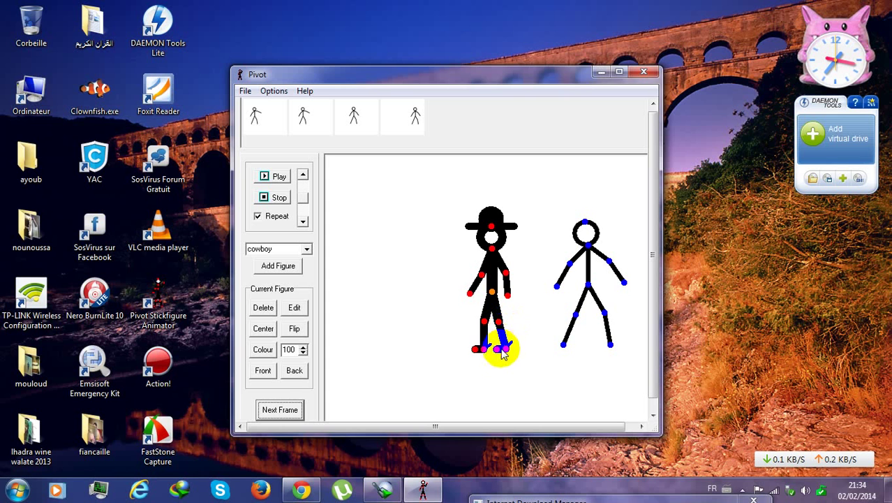
Pose the cowboy with one leg kicked forward on the left of the stage and capture the frame
{"action": "left_click_drag", "start_coordinate": [501, 348], "coordinate": [513, 347]}
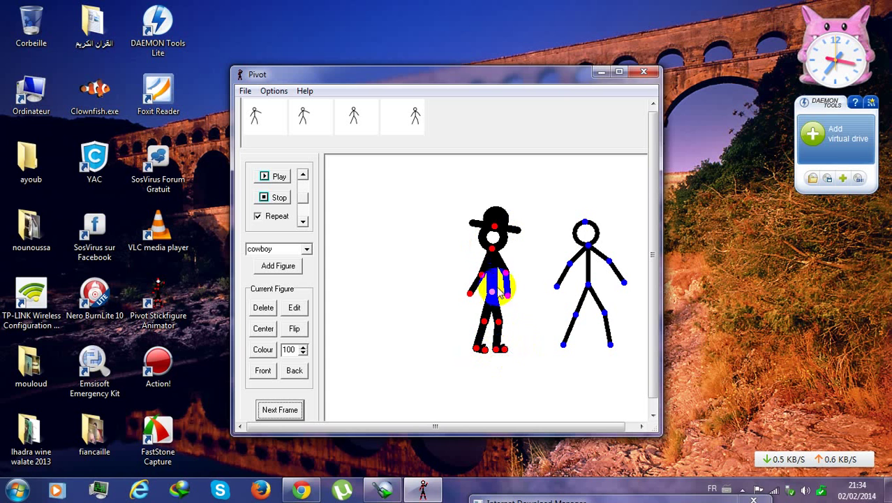
{"action": "left_click_drag", "start_coordinate": [469, 294], "coordinate": [519, 290]}
{"action": "left_click_drag", "start_coordinate": [499, 328], "coordinate": [411, 289]}
{"action": "left_click", "coordinate": [293, 412]}
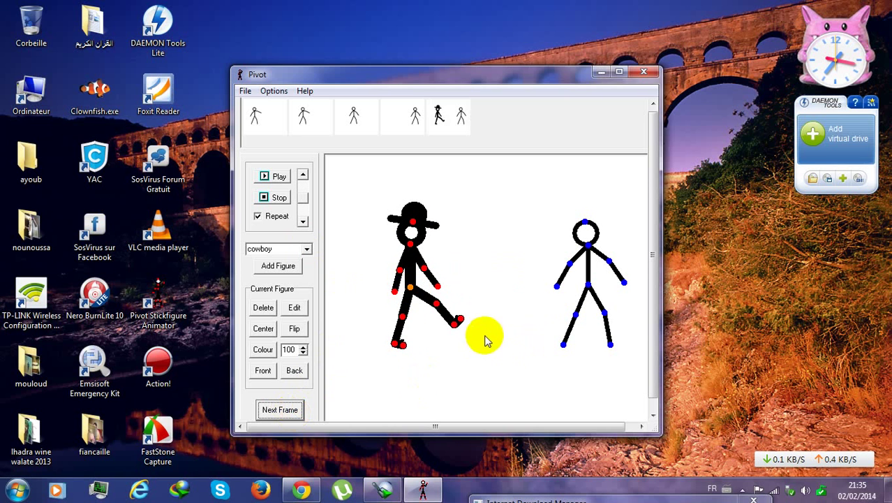
Lower the cowboy's raised leg and capture two more frames
{"action": "left_click_drag", "start_coordinate": [454, 318], "coordinate": [434, 334]}
{"action": "left_click", "coordinate": [279, 410]}
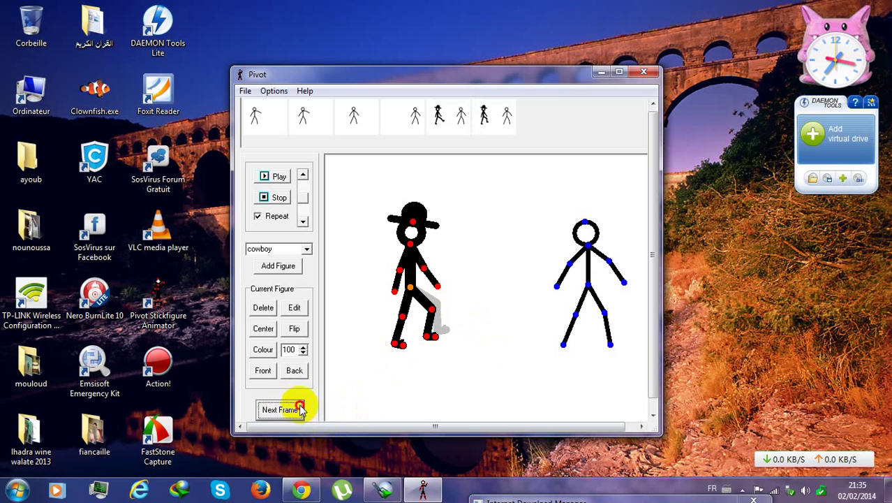
{"action": "left_click", "coordinate": [280, 409]}
Load the figure type arme.stk from the stick figures folder
{"action": "left_click", "coordinate": [245, 91]}
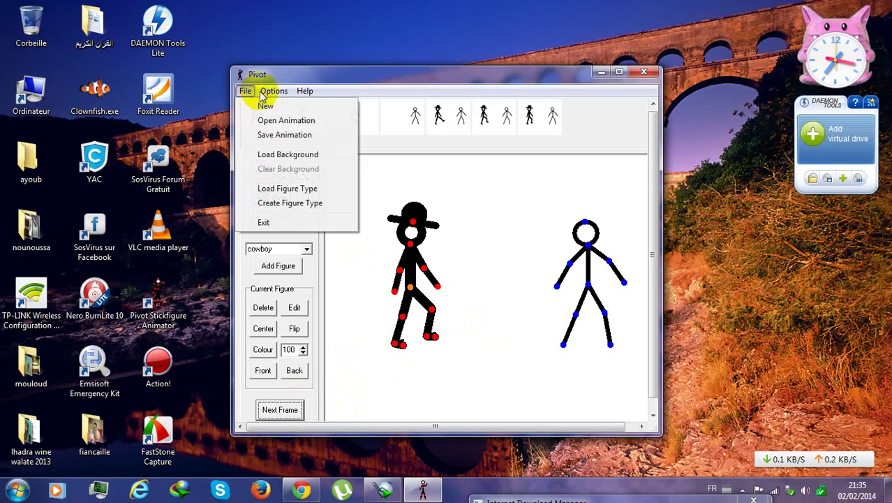
{"action": "left_click", "coordinate": [300, 189]}
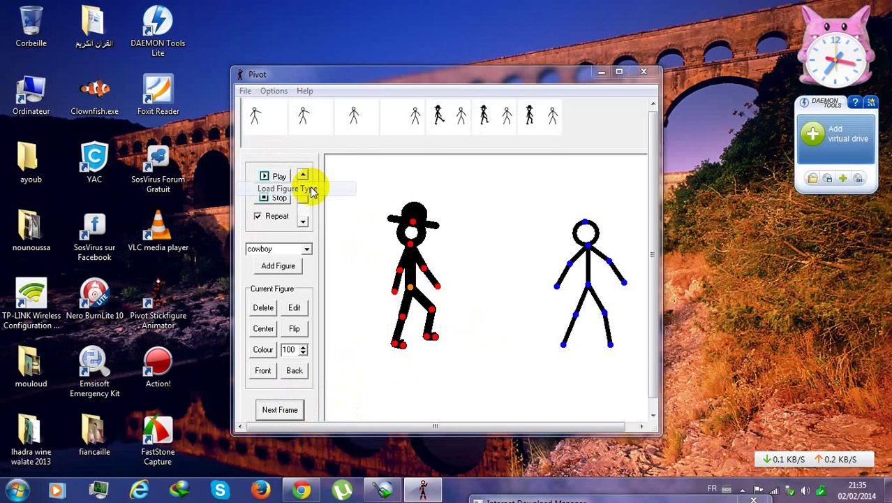
{"action": "left_click", "coordinate": [485, 154]}
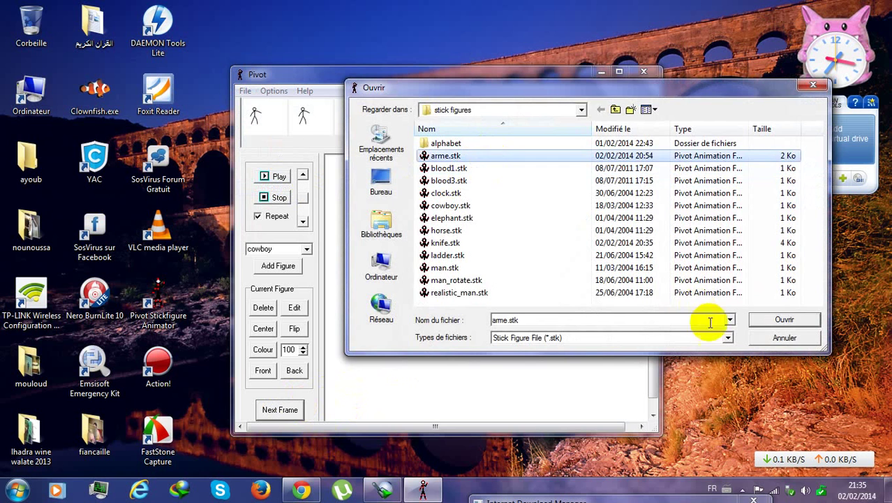
{"action": "left_click", "coordinate": [770, 317]}
Scale the gun figure to 50 and place it in the stickman's hand with that arm raised toward the cowboy
{"action": "left_click_drag", "start_coordinate": [493, 291], "coordinate": [528, 271]}
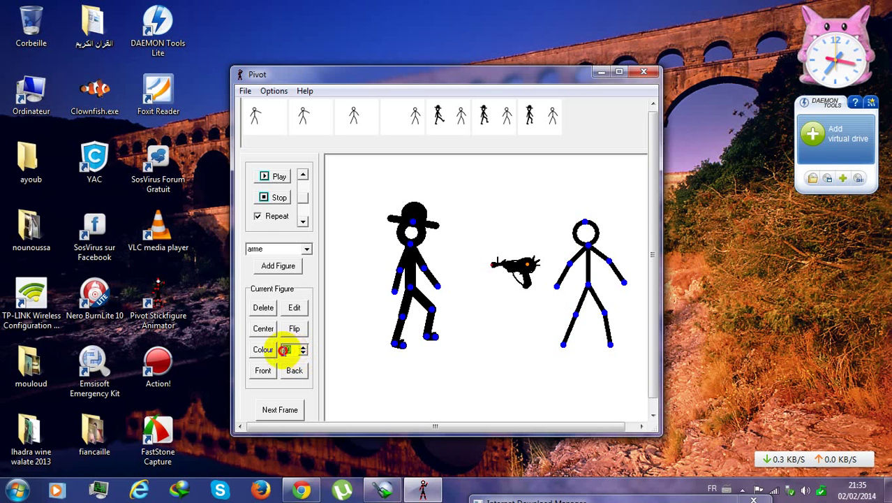
{"action": "left_click", "coordinate": [525, 266]}
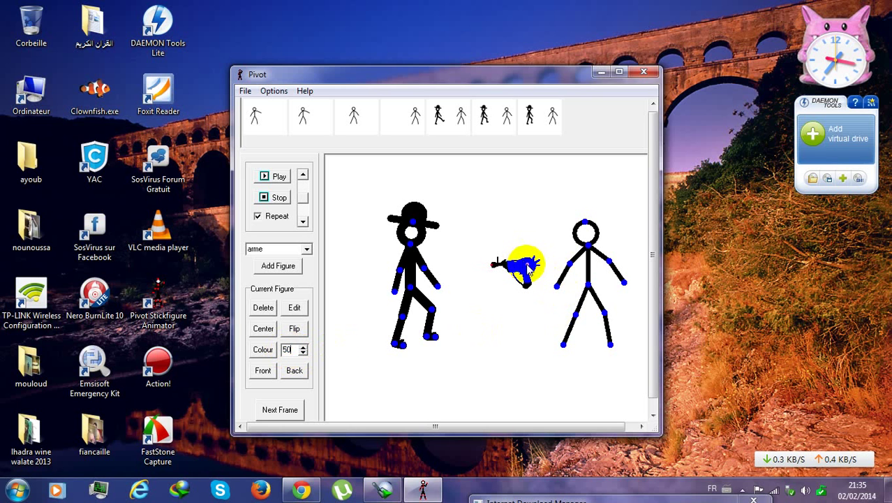
{"action": "left_click_drag", "start_coordinate": [528, 266], "coordinate": [558, 279]}
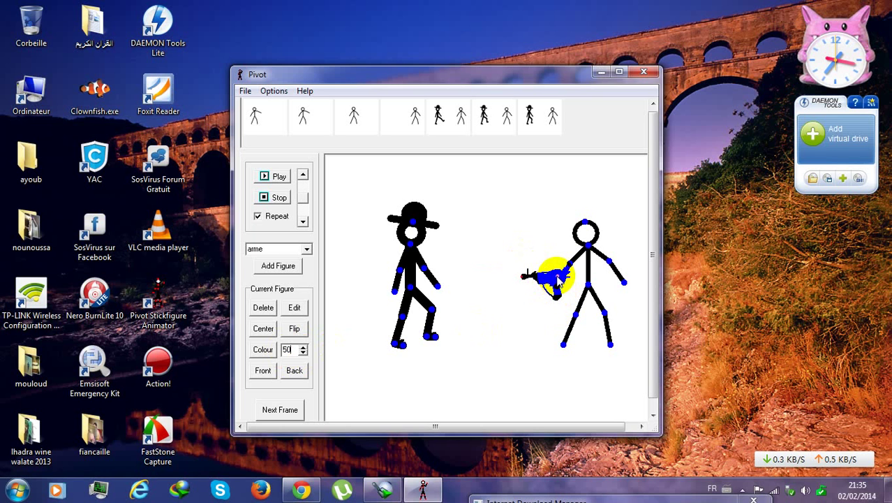
{"action": "mouse_move", "coordinate": [559, 275]}
{"action": "left_mouse_down"}
{"action": "mouse_move", "coordinate": [550, 252]}
{"action": "mouse_move", "coordinate": [568, 265]}
{"action": "mouse_move", "coordinate": [551, 263]}
{"action": "left_mouse_up"}
{"action": "left_click", "coordinate": [550, 253]}
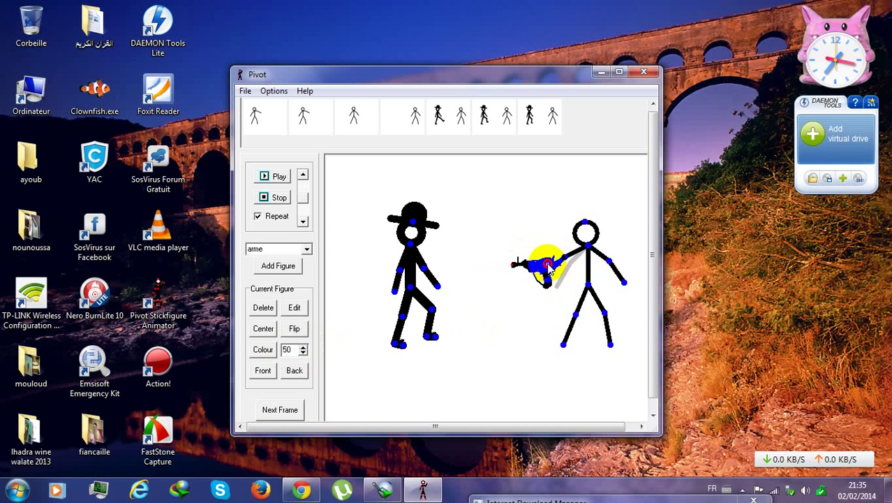
Capture the armed pose, shift the stickman's forearm and gun slightly, and capture another frame
{"action": "left_click", "coordinate": [288, 409]}
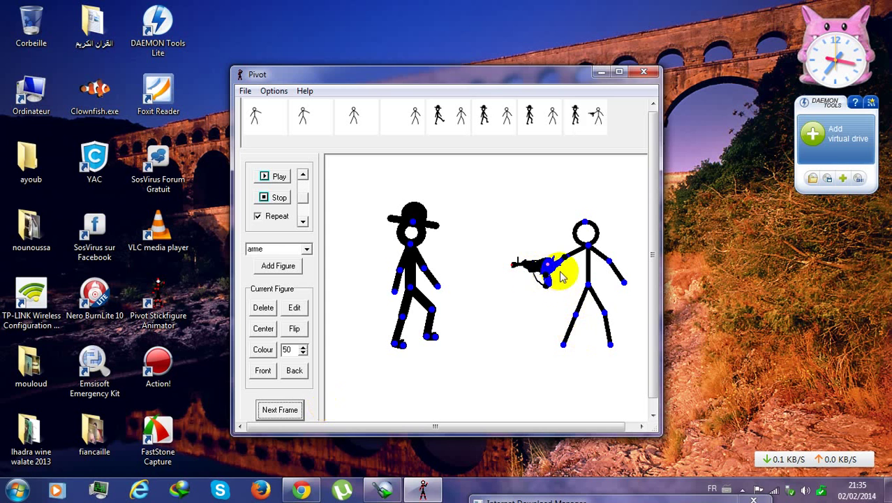
{"action": "left_click_drag", "start_coordinate": [563, 277], "coordinate": [547, 266]}
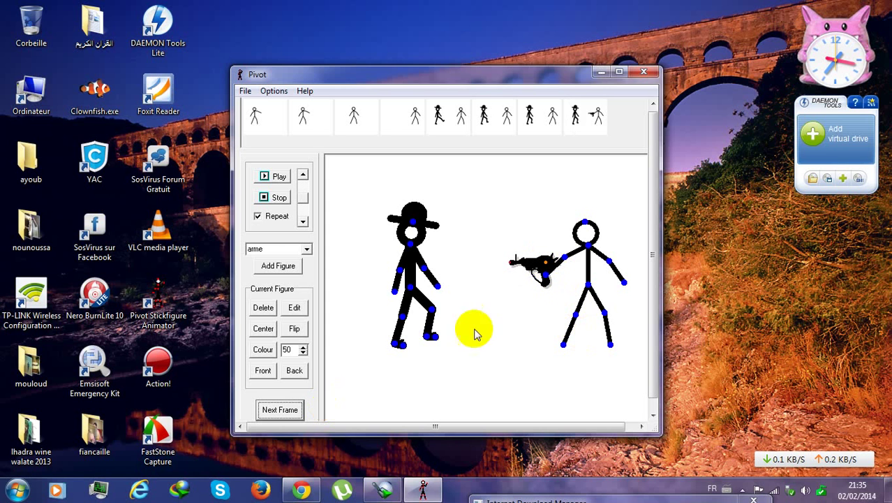
{"action": "left_click", "coordinate": [283, 409]}
Pose the cowboy with both arms raised in surrender
{"action": "left_click_drag", "start_coordinate": [442, 292], "coordinate": [448, 224]}
{"action": "left_click_drag", "start_coordinate": [427, 259], "coordinate": [386, 262]}
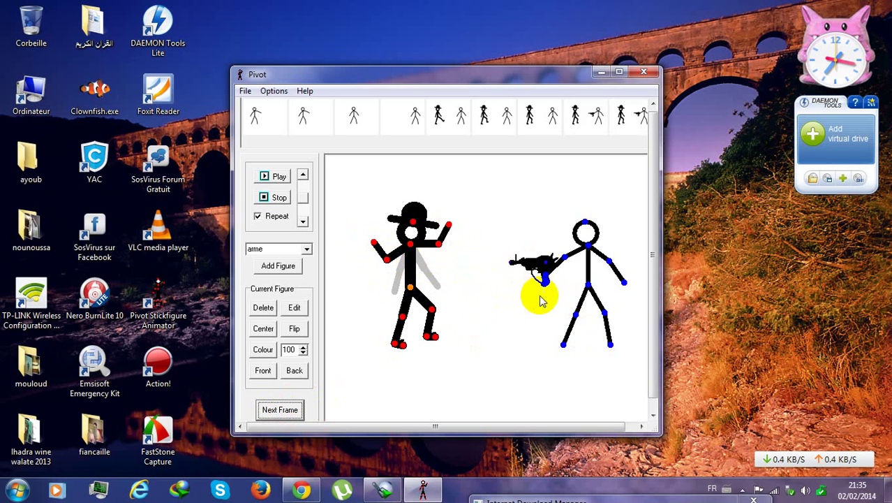
Switch to the Chrome browser, send the reply "att" in the open Facebook chat, and minimize the chat and browser
{"action": "left_click", "coordinate": [307, 487]}
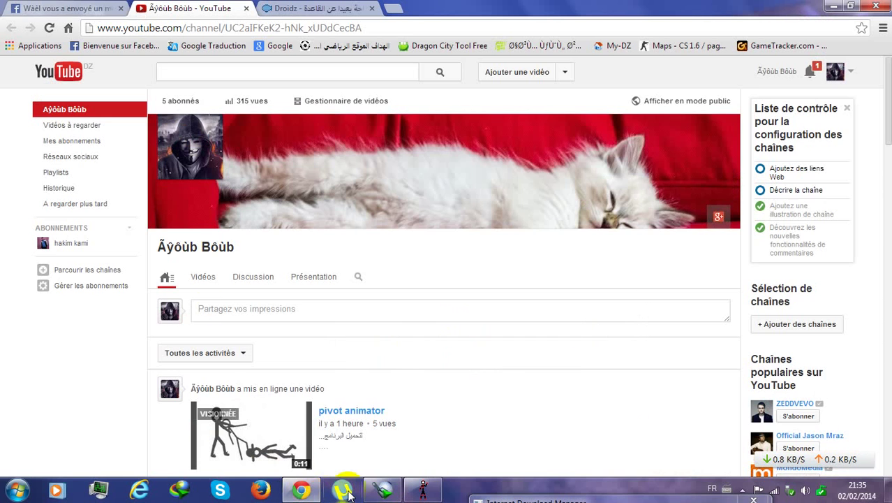
{"action": "left_click", "coordinate": [49, 9]}
{"action": "left_click", "coordinate": [455, 466]}
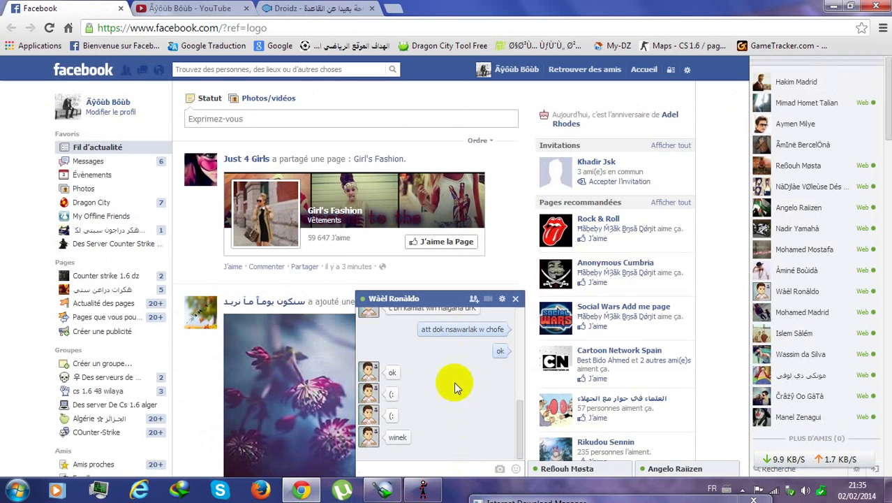
{"action": "type", "text": "att"}
{"action": "key", "text": "Return"}
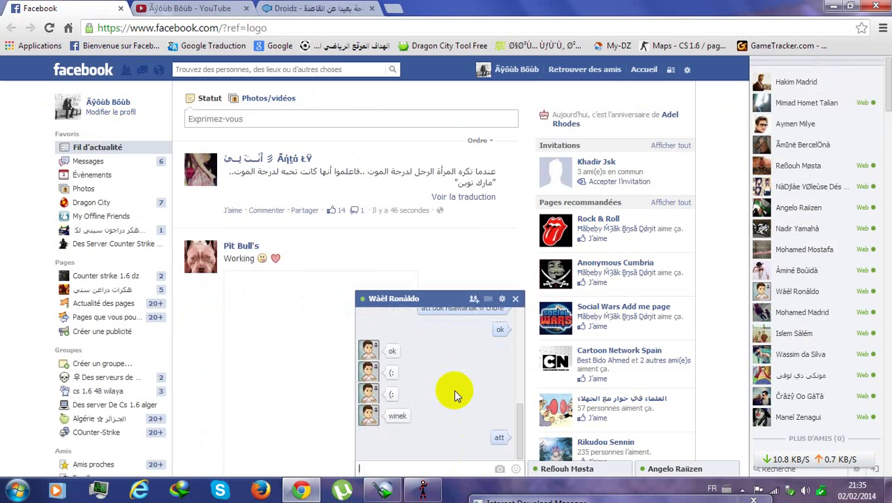
{"action": "left_click", "coordinate": [446, 298]}
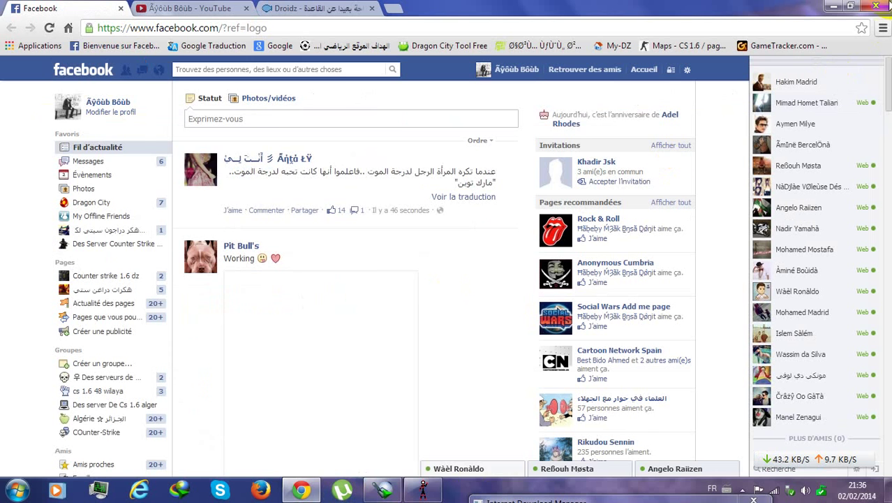
{"action": "left_click", "coordinate": [831, 6]}
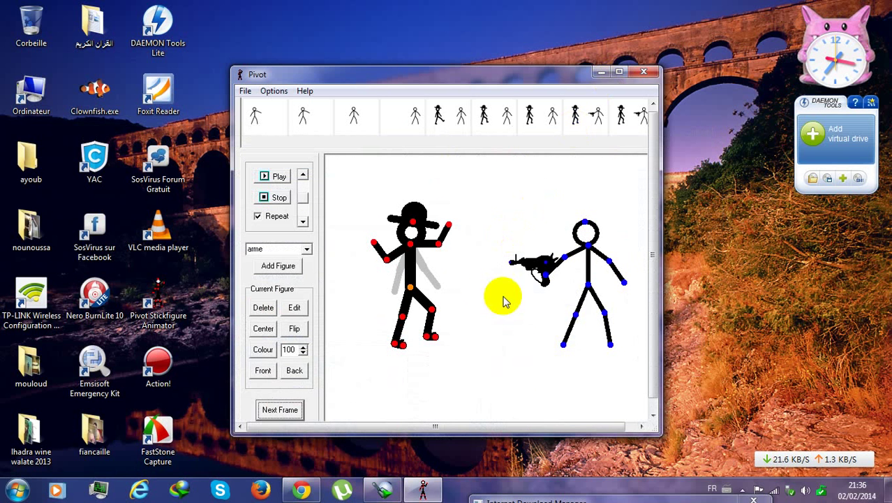
{"action": "right_click", "coordinate": [719, 205]}
{"action": "left_click", "coordinate": [755, 241]}
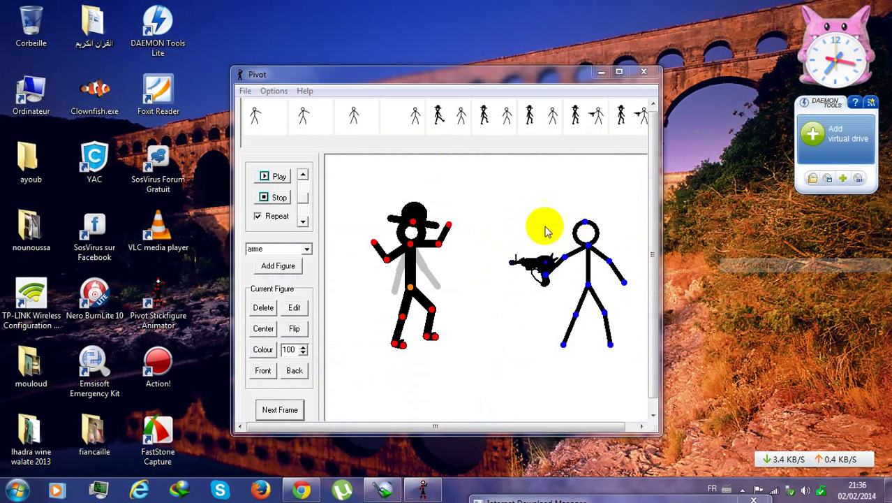
{"action": "left_click", "coordinate": [518, 210]}
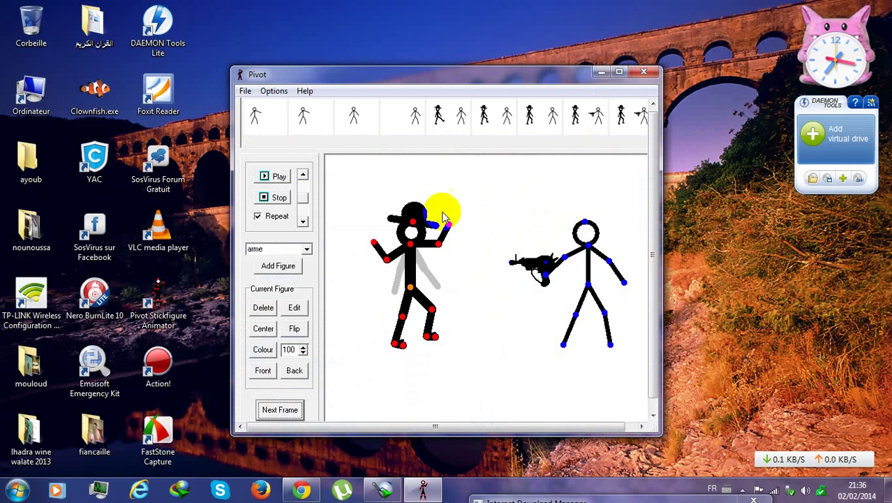
Load the blood1.stk figure, place it at the muzzle of the stickman's gun, and capture the frame
{"action": "left_click", "coordinate": [245, 92]}
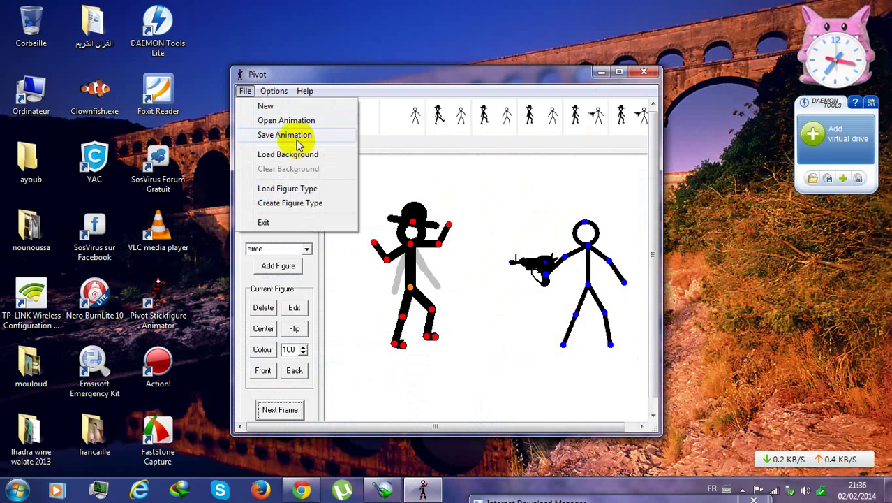
{"action": "left_click", "coordinate": [294, 189]}
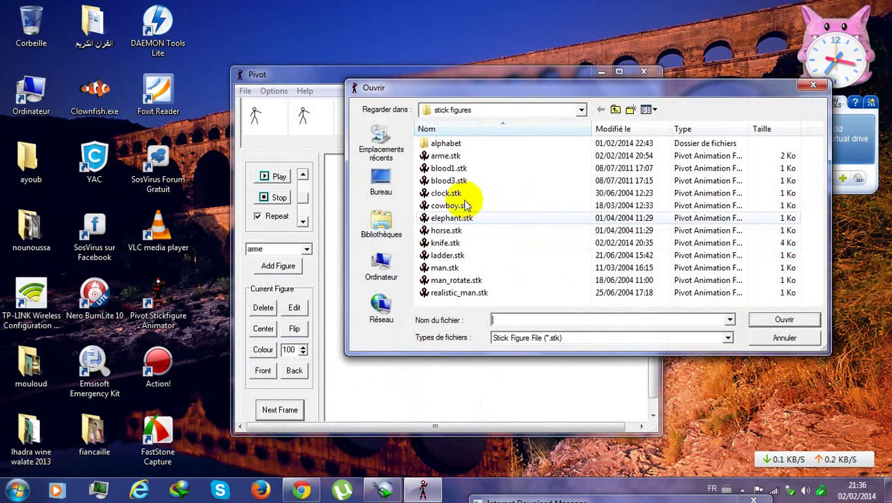
{"action": "left_click", "coordinate": [461, 179]}
{"action": "double_click", "coordinate": [459, 169]}
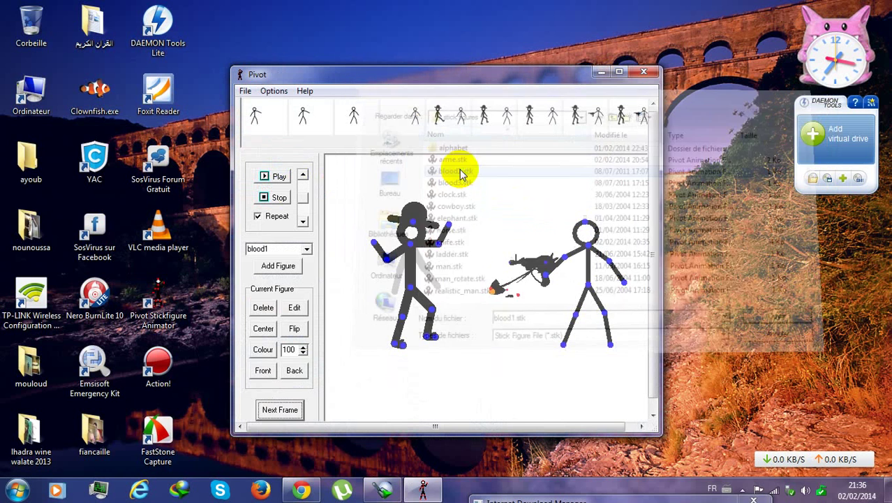
{"action": "mouse_move", "coordinate": [489, 287]}
{"action": "left_mouse_down"}
{"action": "mouse_move", "coordinate": [494, 293]}
{"action": "mouse_move", "coordinate": [476, 268]}
{"action": "mouse_move", "coordinate": [491, 273]}
{"action": "left_mouse_up"}
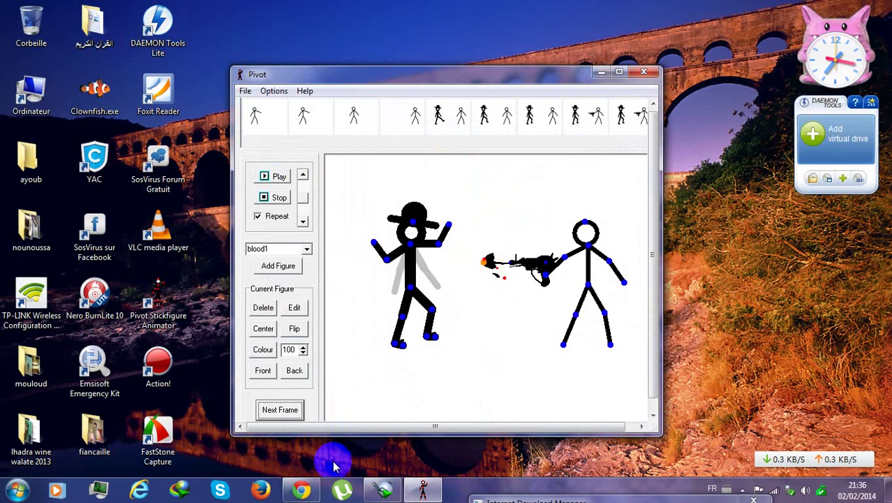
{"action": "left_click", "coordinate": [280, 409]}
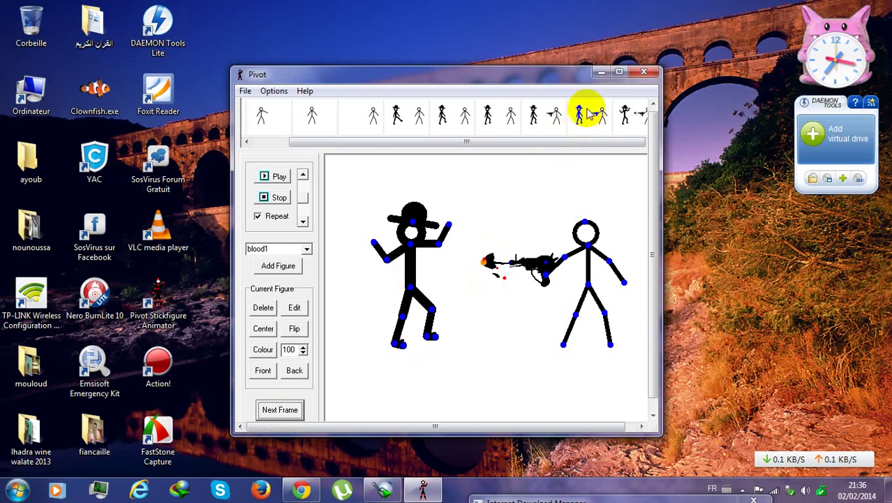
{"action": "left_click", "coordinate": [280, 410]}
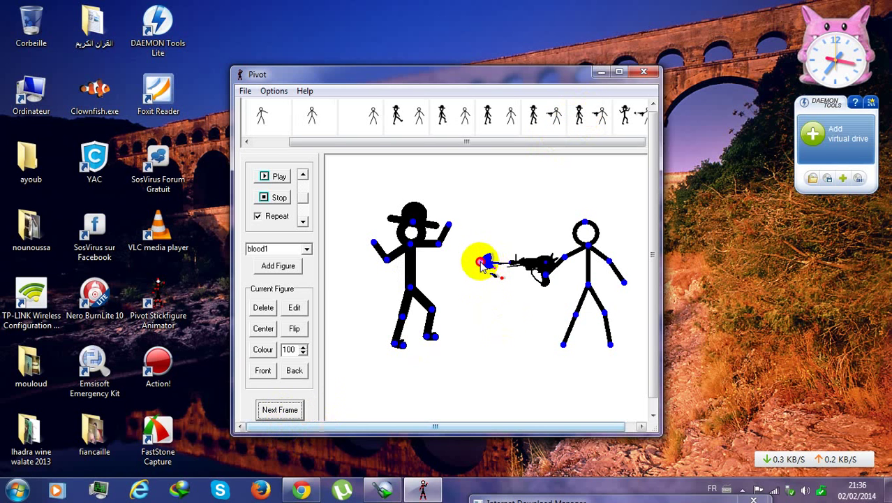
Move the blood1 figure toward the cowboy, shift the cowboy back away from the gun, and capture the frames
{"action": "left_click_drag", "start_coordinate": [481, 260], "coordinate": [462, 259]}
{"action": "left_click", "coordinate": [280, 410]}
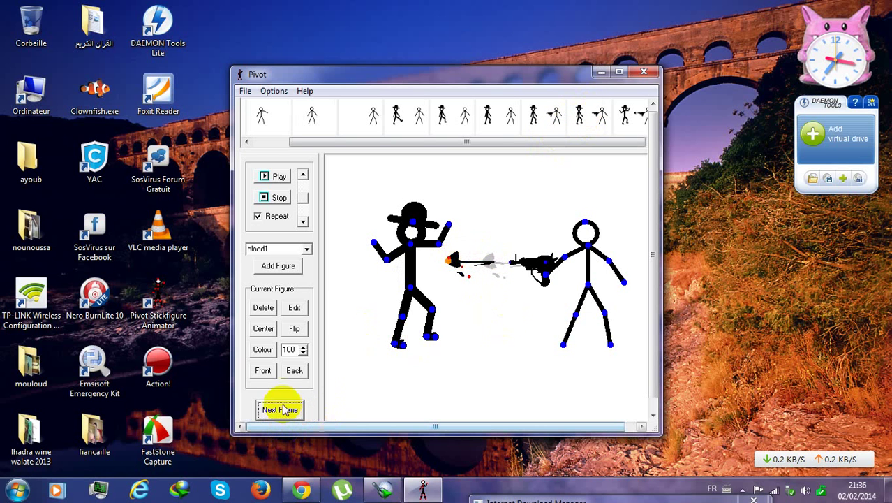
{"action": "left_click_drag", "start_coordinate": [413, 297], "coordinate": [373, 295]}
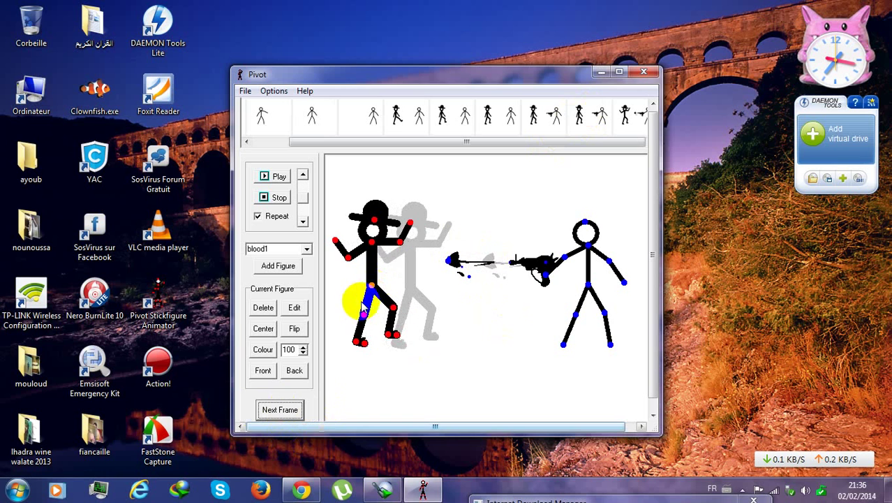
{"action": "left_click", "coordinate": [273, 410]}
Advance the blood1 figure in stages to the cowboy's chest, capturing frames at each position
{"action": "left_click_drag", "start_coordinate": [448, 260], "coordinate": [398, 266]}
{"action": "left_click", "coordinate": [281, 410]}
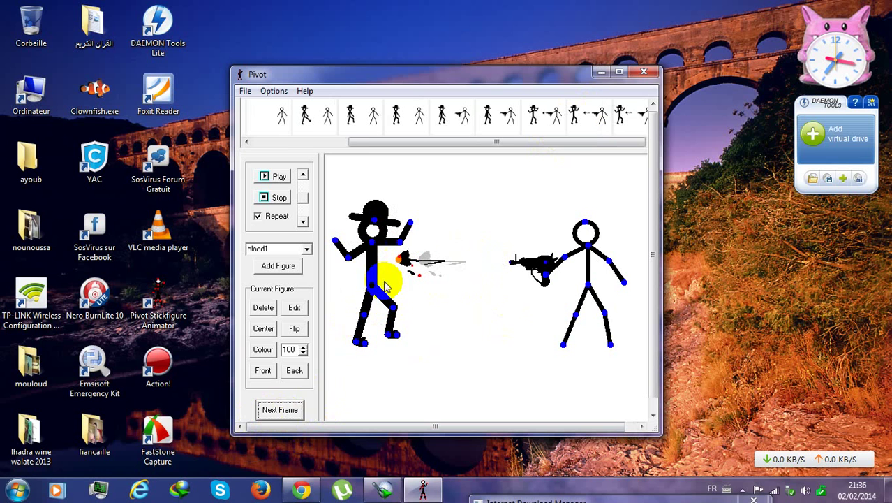
{"action": "left_click", "coordinate": [299, 410]}
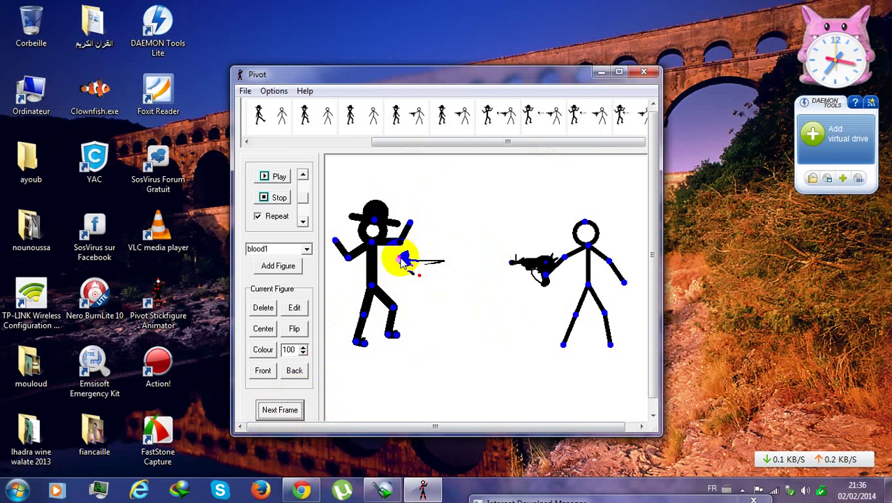
{"action": "left_click_drag", "start_coordinate": [400, 262], "coordinate": [373, 265]}
{"action": "left_click", "coordinate": [289, 409]}
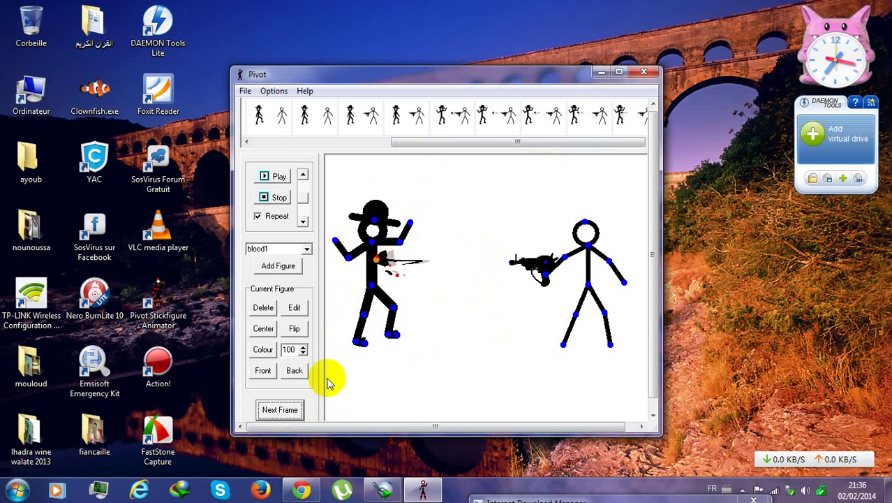
{"action": "left_click", "coordinate": [296, 409]}
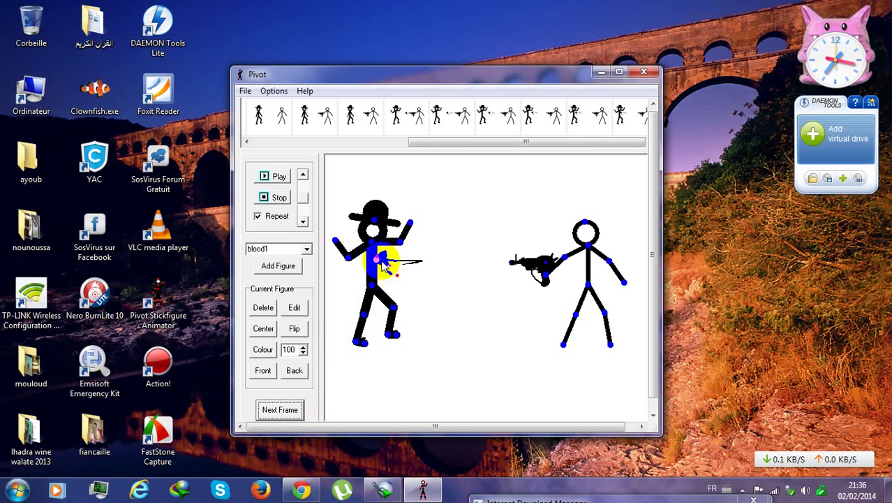
Move the blood1 figure past the cowboy to the canvas's left edge, shift the cowboy forward, capture the frame, and lean him backward
{"action": "left_click_drag", "start_coordinate": [383, 266], "coordinate": [305, 256]}
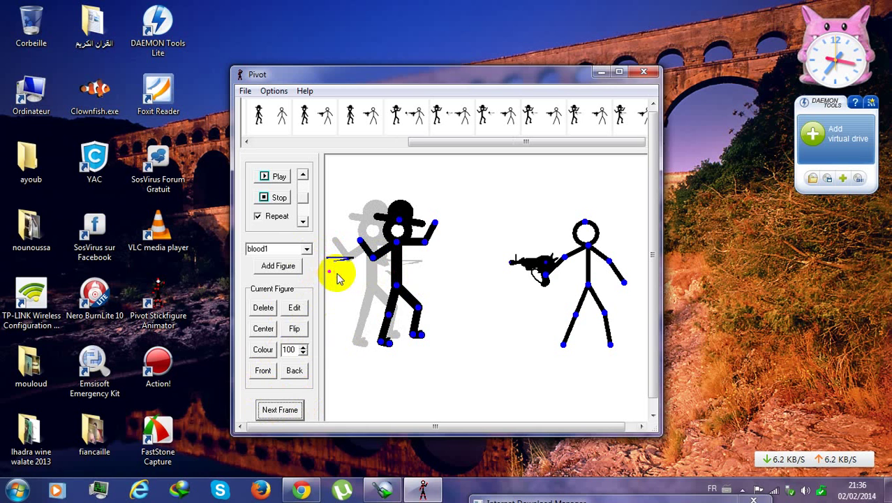
{"action": "left_click", "coordinate": [271, 409]}
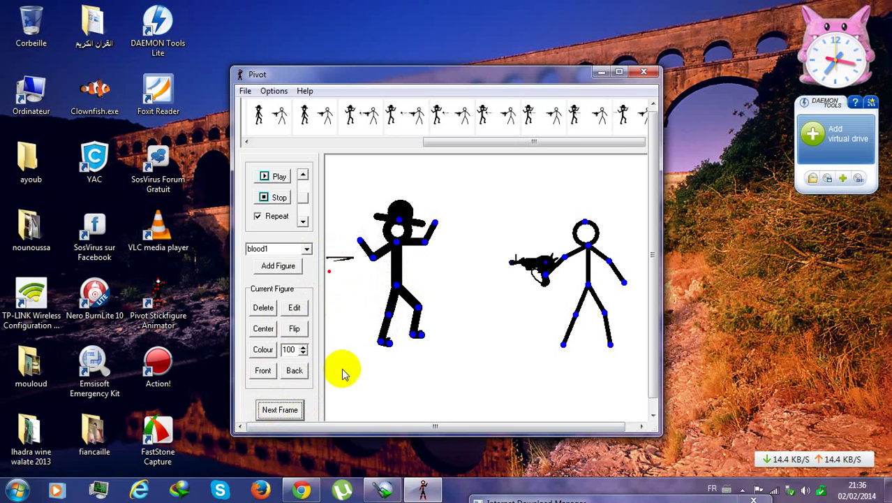
{"action": "left_click_drag", "start_coordinate": [392, 234], "coordinate": [349, 257]}
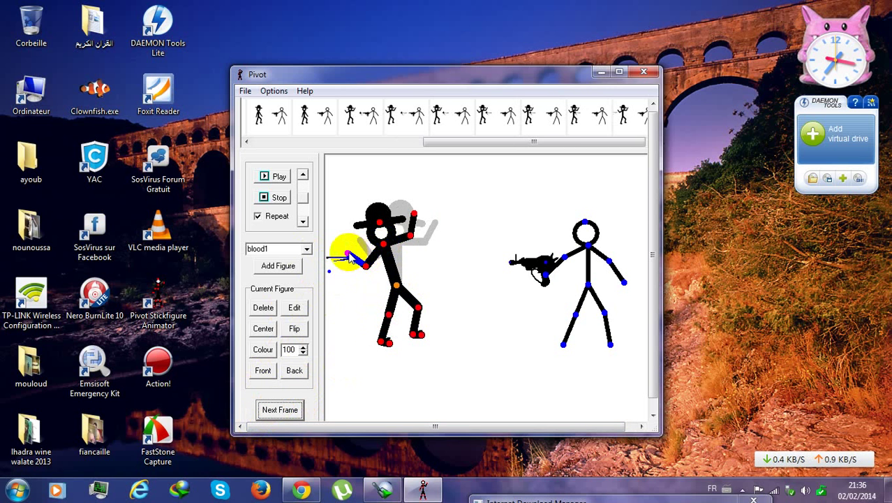
Load the blood3.stk figure, place it on the leaning cowboy's chest, and capture the frame
{"action": "left_click", "coordinate": [245, 90]}
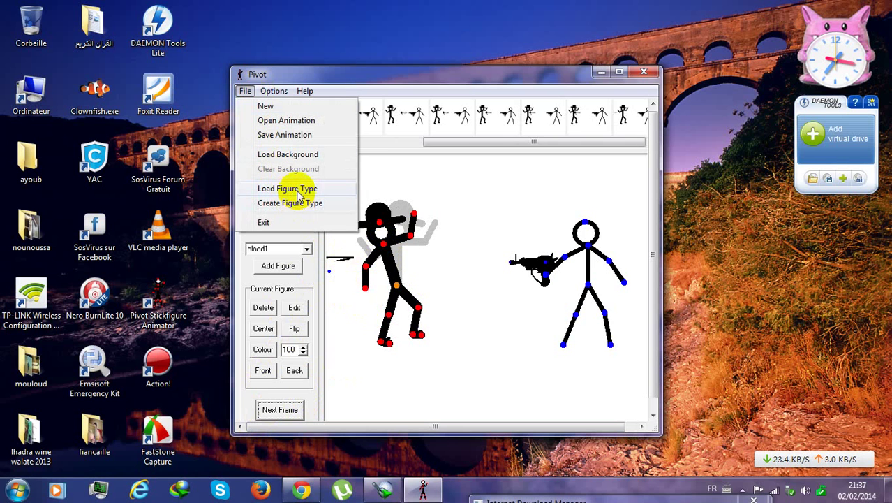
{"action": "left_click", "coordinate": [296, 188]}
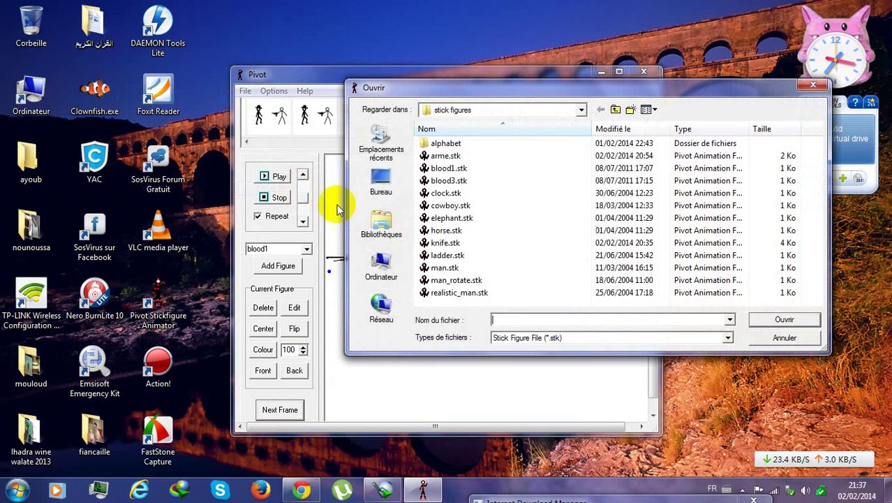
{"action": "left_click", "coordinate": [455, 183]}
{"action": "double_click", "coordinate": [457, 183]}
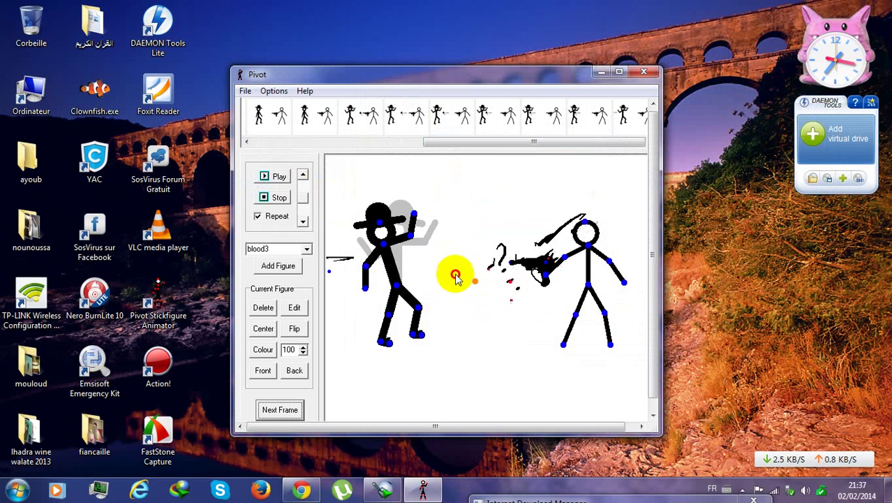
{"action": "left_click", "coordinate": [401, 291]}
{"action": "left_click", "coordinate": [280, 410]}
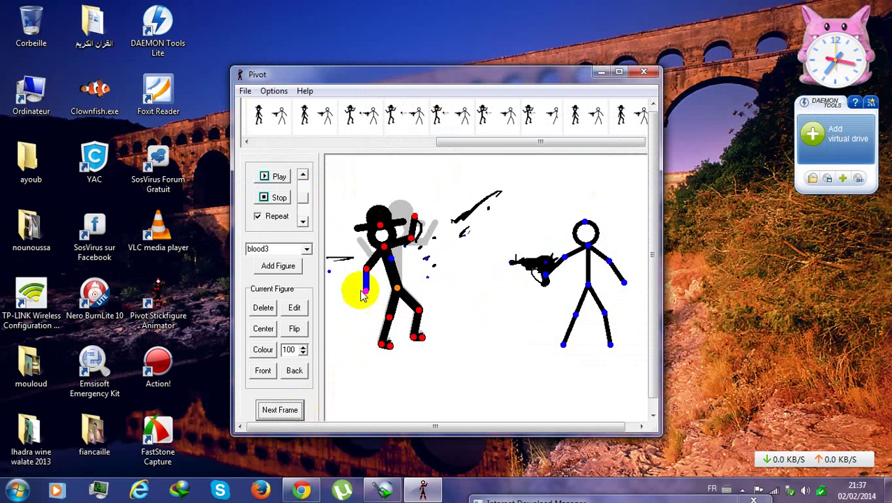
Lean the cowboy further back with lowered arms, swing his legs forward, and capture a frame of each pose
{"action": "left_click_drag", "start_coordinate": [355, 291], "coordinate": [413, 245]}
{"action": "left_click_drag", "start_coordinate": [414, 253], "coordinate": [366, 293]}
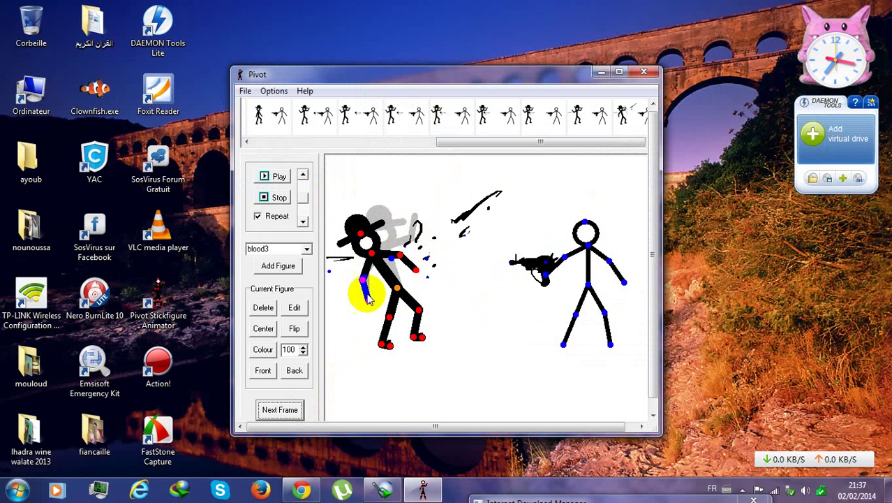
{"action": "left_click", "coordinate": [286, 409]}
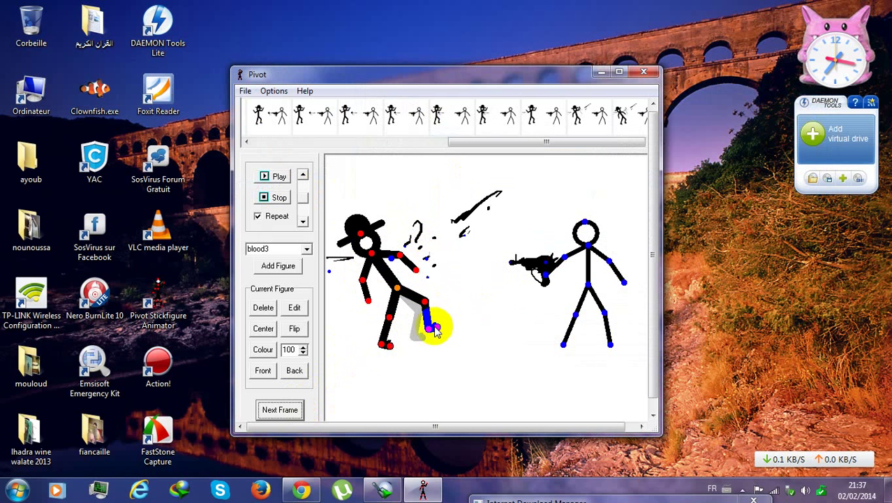
{"action": "mouse_move", "coordinate": [438, 331]}
{"action": "left_mouse_down"}
{"action": "mouse_move", "coordinate": [374, 355]}
{"action": "mouse_move", "coordinate": [378, 343]}
{"action": "mouse_move", "coordinate": [408, 344]}
{"action": "mouse_move", "coordinate": [393, 325]}
{"action": "mouse_move", "coordinate": [432, 337]}
{"action": "left_mouse_up"}
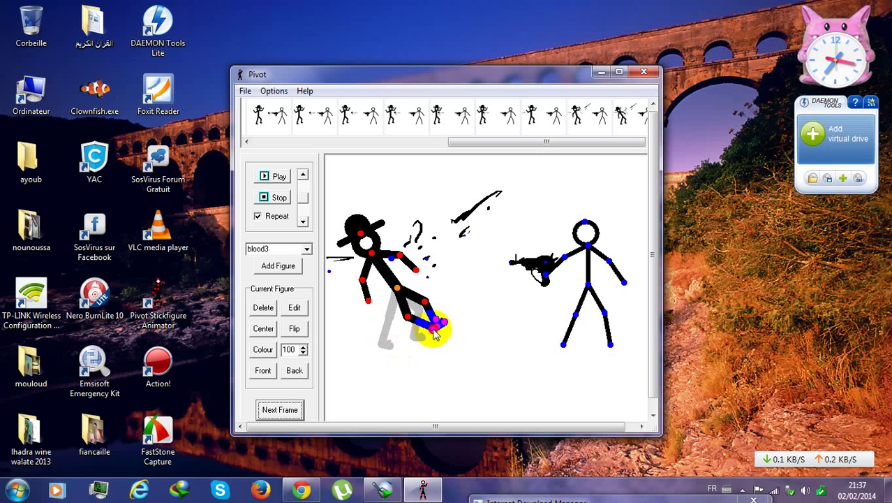
{"action": "left_click", "coordinate": [280, 409]}
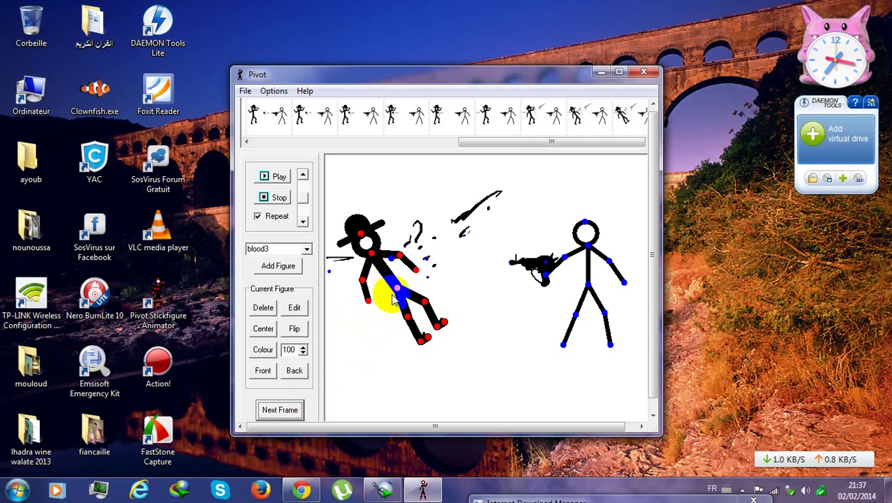
Lay the cowboy flat on his back with arms along his body, lower the blood3 splatter with him, and capture the frame
{"action": "mouse_move", "coordinate": [397, 294]}
{"action": "left_mouse_down"}
{"action": "mouse_move", "coordinate": [389, 299]}
{"action": "mouse_move", "coordinate": [398, 249]}
{"action": "mouse_move", "coordinate": [395, 293]}
{"action": "mouse_move", "coordinate": [419, 268]}
{"action": "mouse_move", "coordinate": [376, 274]}
{"action": "mouse_move", "coordinate": [384, 297]}
{"action": "mouse_move", "coordinate": [427, 322]}
{"action": "mouse_move", "coordinate": [456, 309]}
{"action": "mouse_move", "coordinate": [415, 347]}
{"action": "mouse_move", "coordinate": [403, 310]}
{"action": "left_mouse_up"}
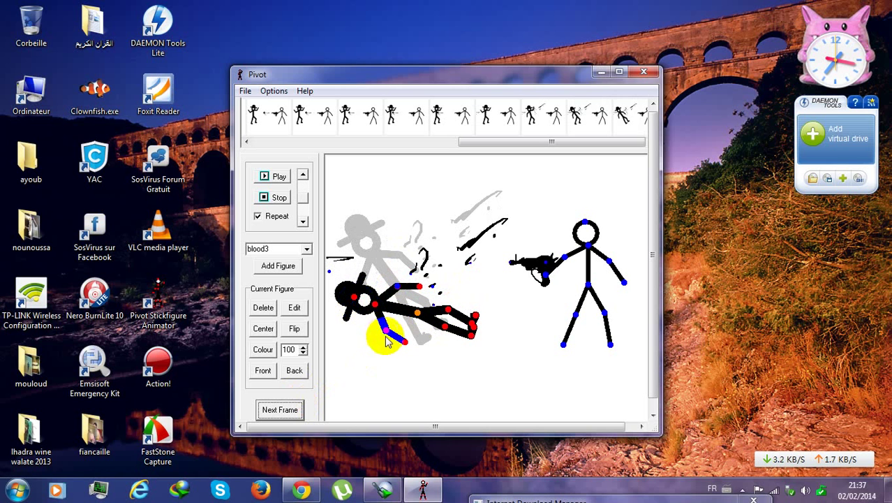
{"action": "left_click_drag", "start_coordinate": [392, 336], "coordinate": [419, 333]}
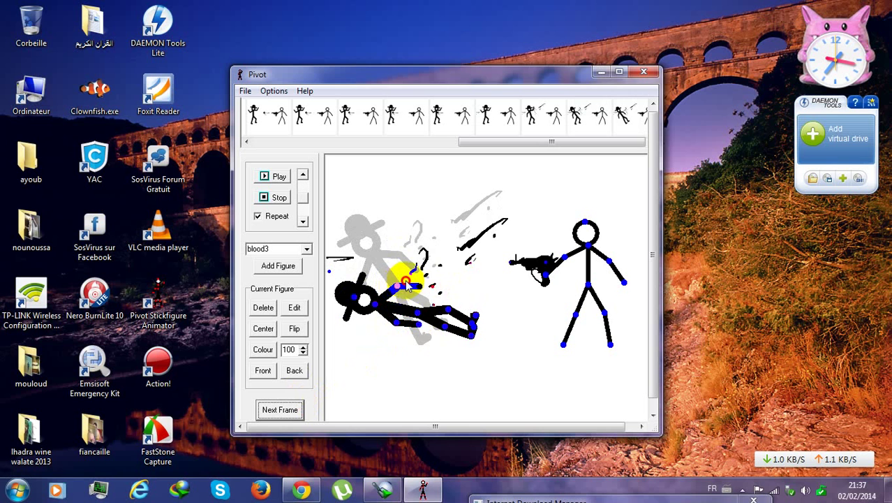
{"action": "left_click_drag", "start_coordinate": [406, 283], "coordinate": [403, 296]}
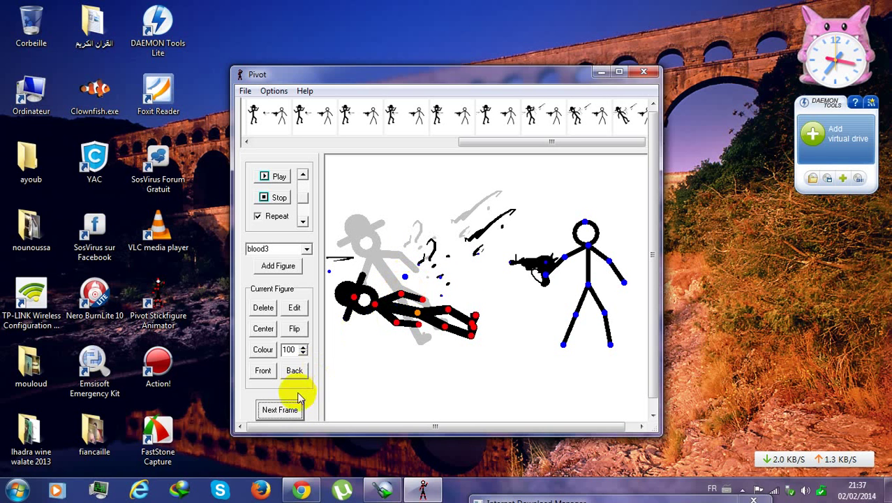
{"action": "left_click", "coordinate": [283, 409]}
Drop and rotate the blood3 splatter onto the fallen cowboy's body and capture the frame
{"action": "left_click_drag", "start_coordinate": [408, 278], "coordinate": [395, 299]}
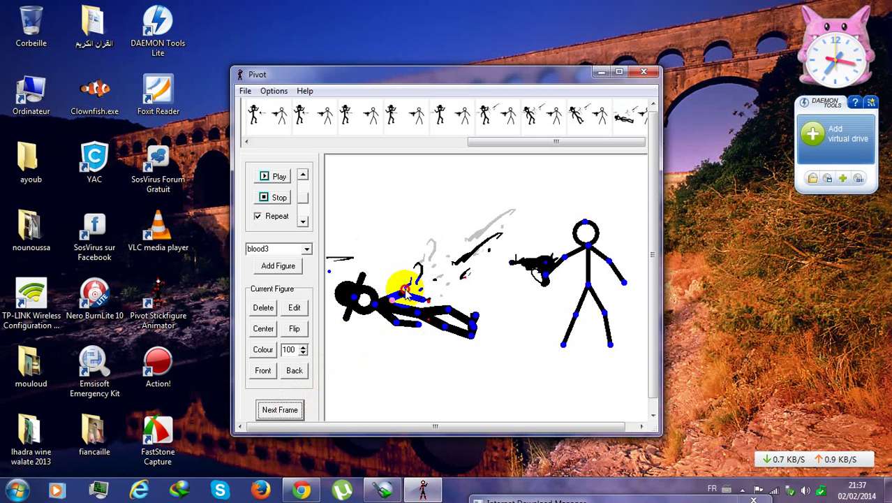
{"action": "left_click_drag", "start_coordinate": [407, 293], "coordinate": [361, 307]}
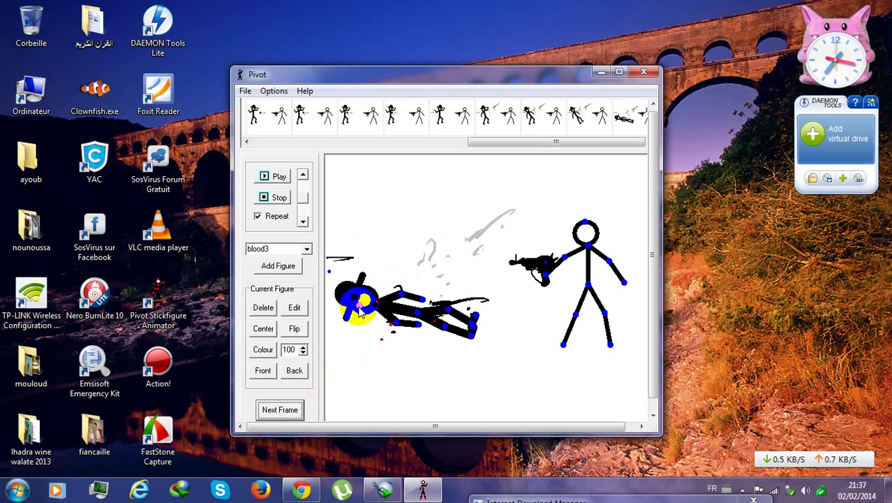
{"action": "left_click", "coordinate": [279, 409]}
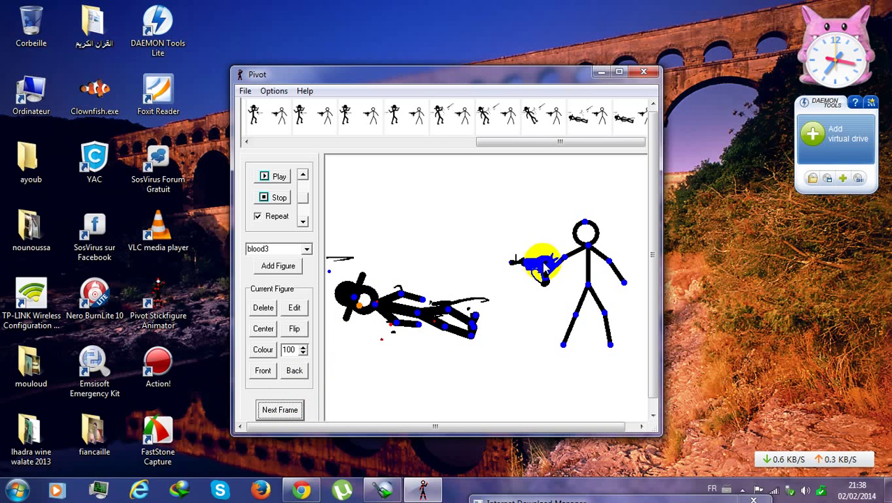
Lower the stickman's gun arm, turn the gun to hang from his hand at the waist, and capture the frame
{"action": "left_click_drag", "start_coordinate": [545, 259], "coordinate": [564, 259]}
{"action": "left_click", "coordinate": [528, 259]}
{"action": "left_click", "coordinate": [500, 269]}
{"action": "left_click_drag", "start_coordinate": [504, 269], "coordinate": [576, 276]}
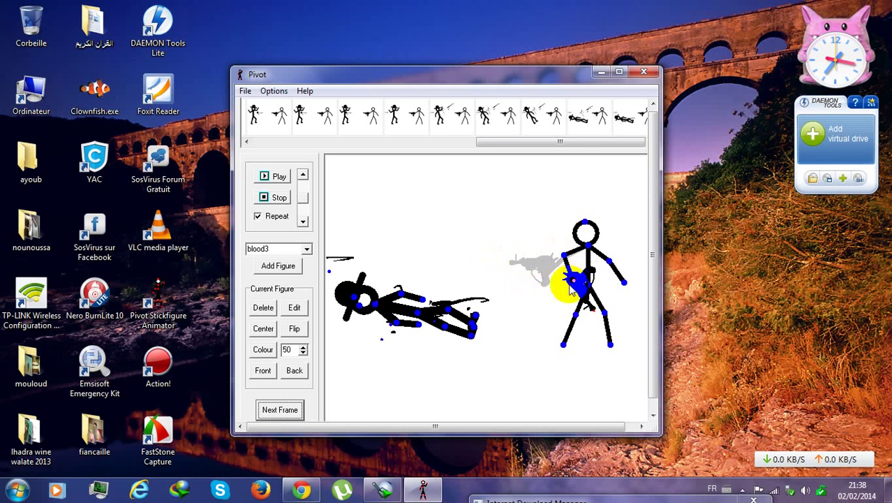
{"action": "left_click", "coordinate": [290, 410]}
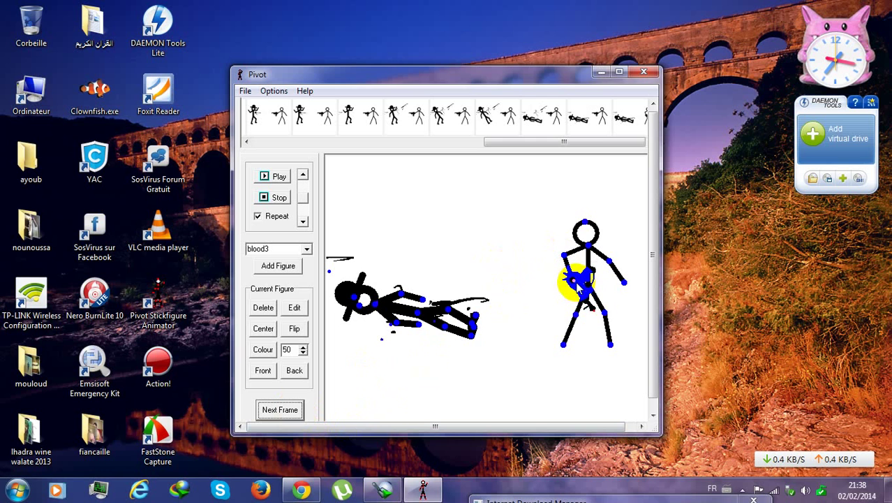
Delete the gun figure, capture the unarmed stickman, and lower his bent arm toward his side
{"action": "left_click_drag", "start_coordinate": [574, 282], "coordinate": [448, 237]}
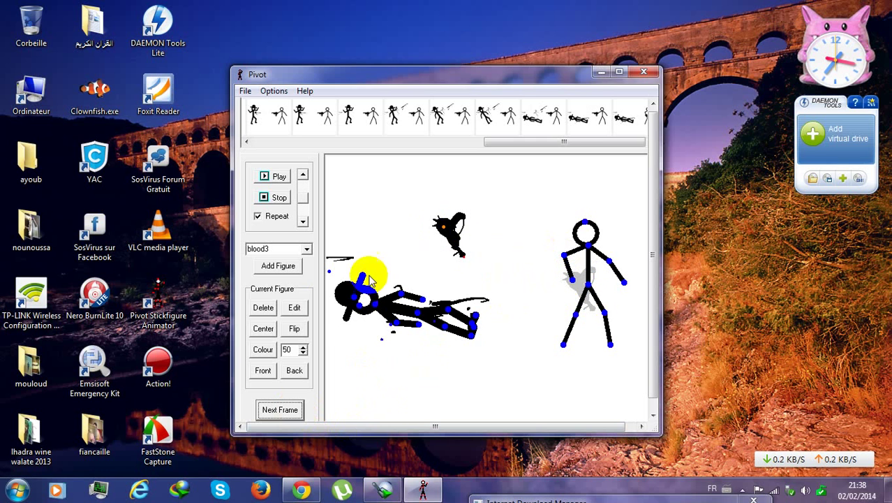
{"action": "left_click", "coordinate": [265, 309]}
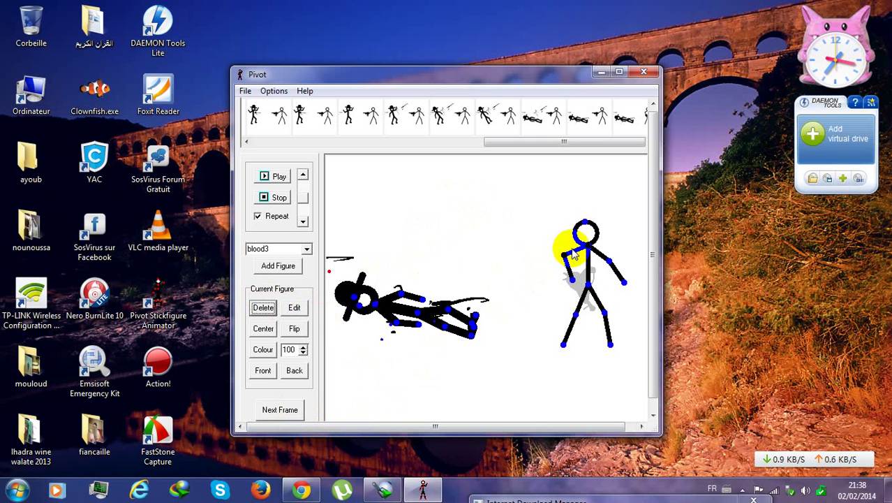
{"action": "left_click", "coordinate": [569, 258]}
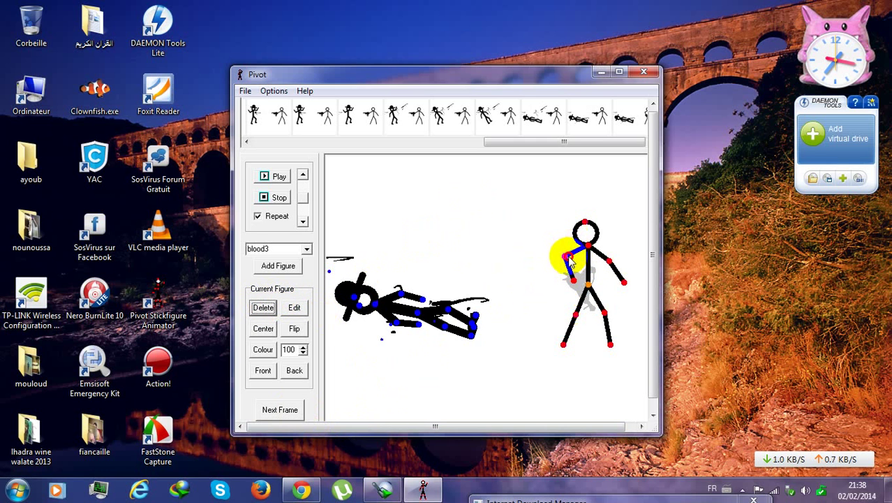
{"action": "left_click", "coordinate": [289, 409]}
{"action": "mouse_move", "coordinate": [569, 263]}
{"action": "left_mouse_down"}
{"action": "mouse_move", "coordinate": [551, 277]}
{"action": "mouse_move", "coordinate": [570, 278]}
{"action": "mouse_move", "coordinate": [568, 255]}
{"action": "mouse_move", "coordinate": [571, 281]}
{"action": "left_mouse_up"}
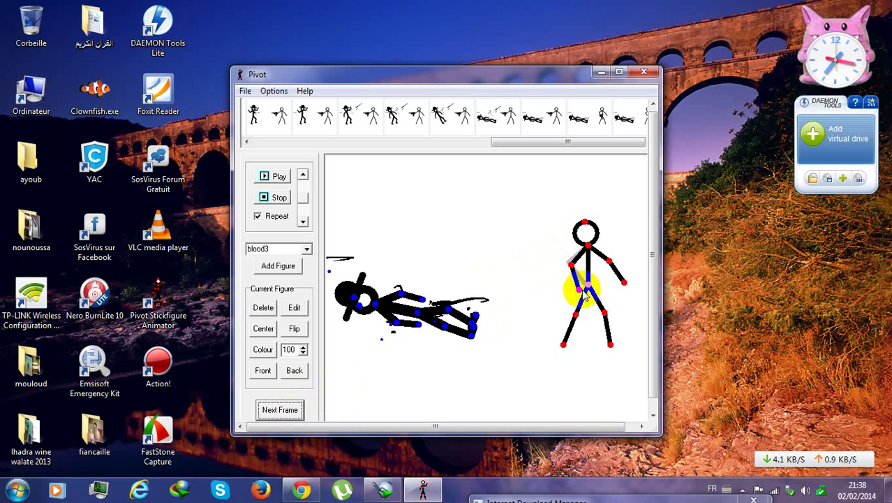
Capture the lowered-arm pose, reposition the stickman's legs into a stride while moving him away from the cowboy, and capture the frame
{"action": "left_click", "coordinate": [293, 409]}
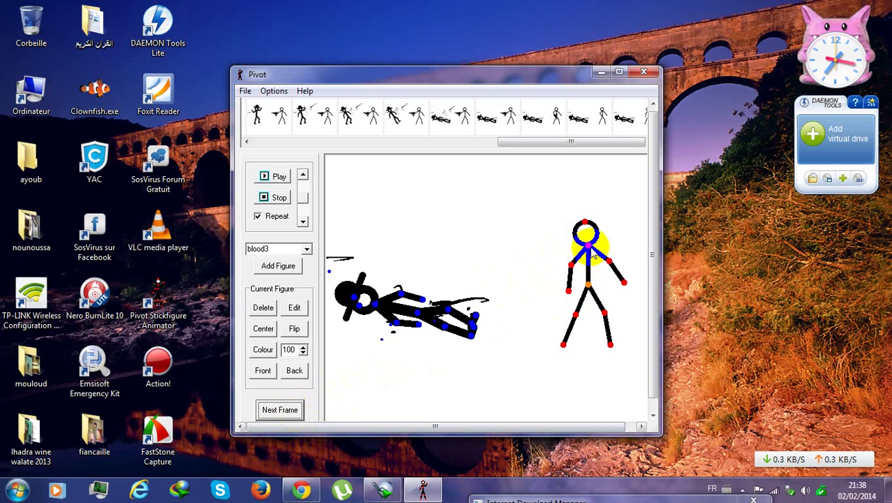
{"action": "left_click", "coordinate": [357, 300]}
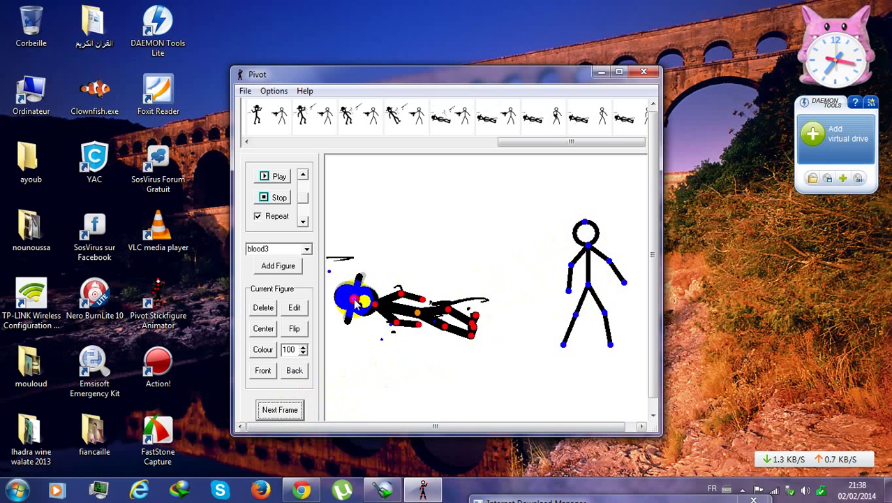
{"action": "left_click", "coordinate": [610, 262]}
{"action": "left_click_drag", "start_coordinate": [610, 310], "coordinate": [630, 340]}
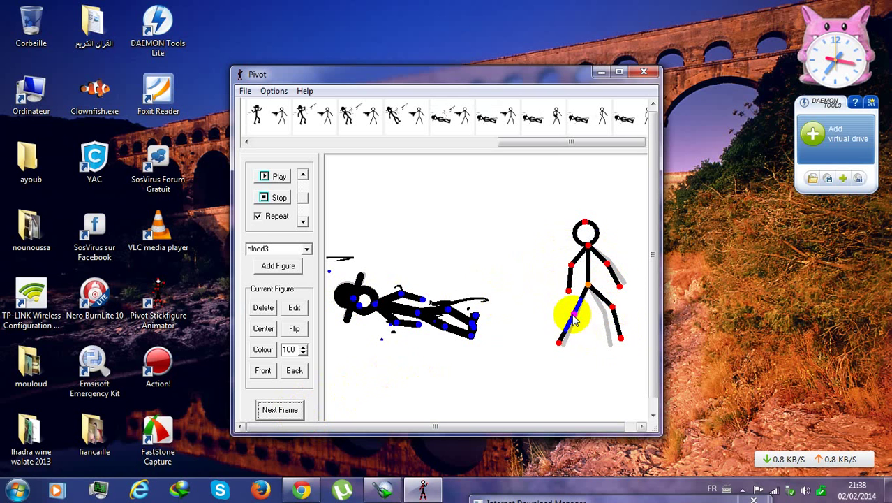
{"action": "left_click_drag", "start_coordinate": [573, 319], "coordinate": [572, 333]}
{"action": "left_click_drag", "start_coordinate": [589, 292], "coordinate": [626, 299]}
{"action": "left_click", "coordinate": [279, 409]}
{"action": "left_click", "coordinate": [279, 409]}
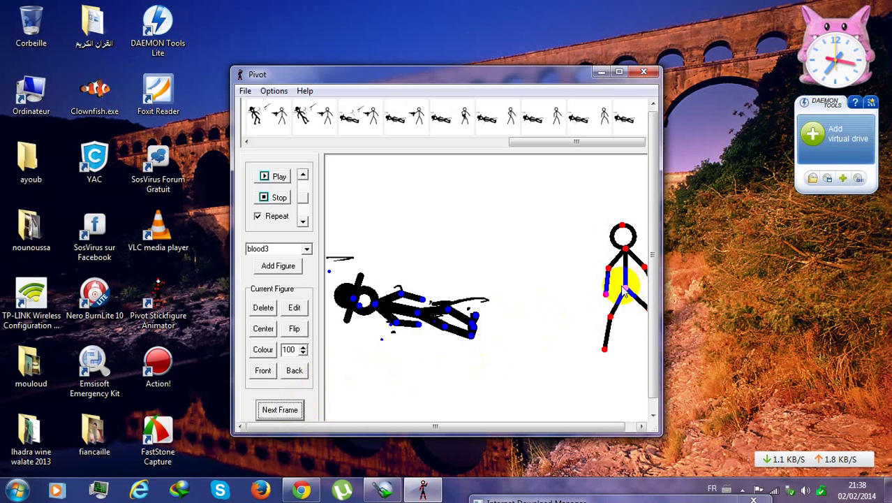
Walk the stickman partly off the canvas, capture the frame, and delete his figure from the scene
{"action": "left_click_drag", "start_coordinate": [626, 295], "coordinate": [658, 294]}
{"action": "left_click", "coordinate": [280, 409]}
{"action": "left_click", "coordinate": [279, 409]}
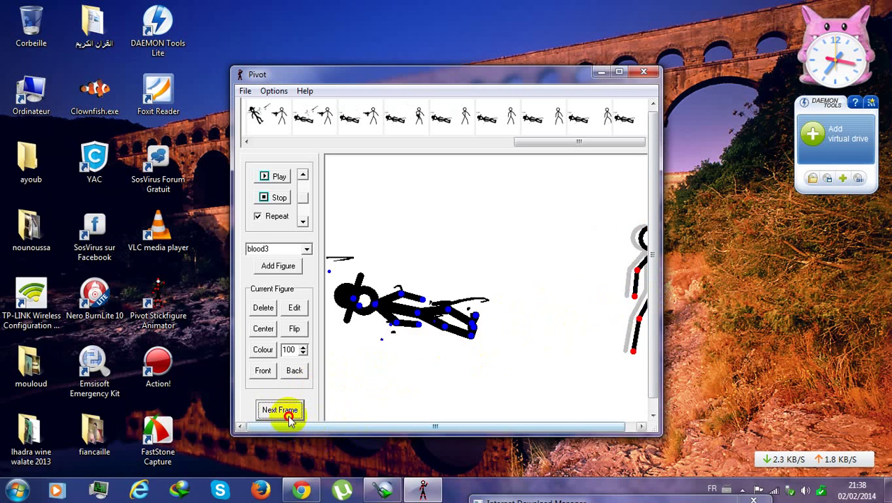
{"action": "left_click", "coordinate": [263, 307]}
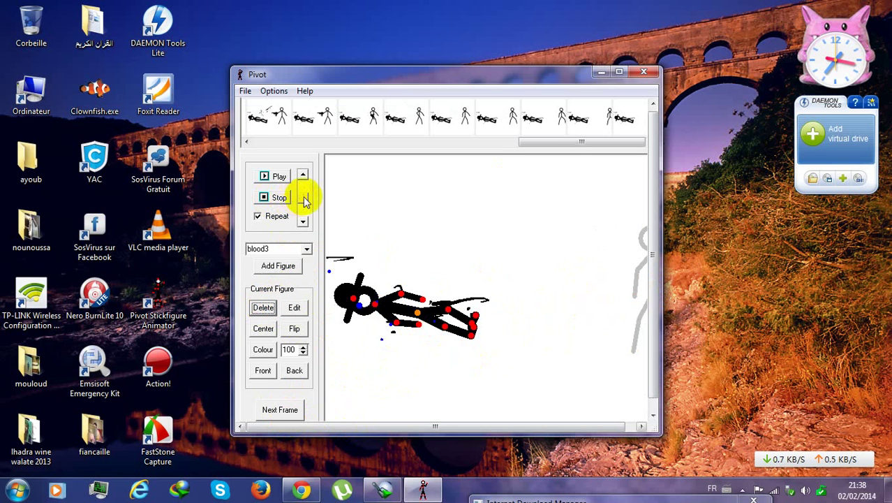
Set the playback speed slider near its lower end, play the animation through, and stop it
{"action": "left_click_drag", "start_coordinate": [303, 196], "coordinate": [305, 217]}
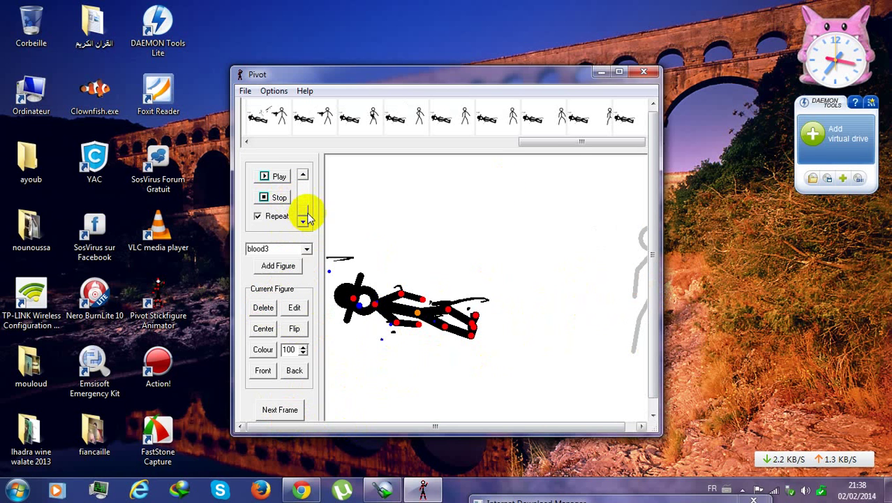
{"action": "left_click", "coordinate": [274, 176]}
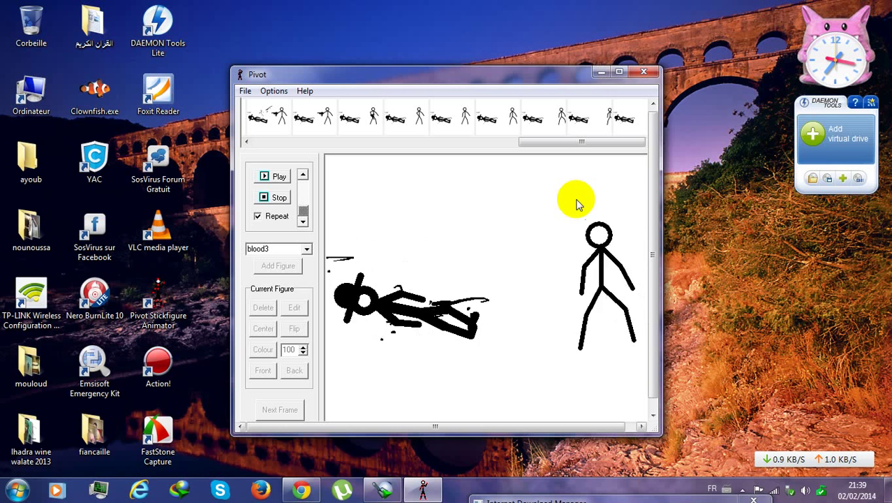
{"action": "left_click", "coordinate": [283, 198]}
Save the animation to the desktop as a Pivot file named fg
{"action": "left_click", "coordinate": [245, 91]}
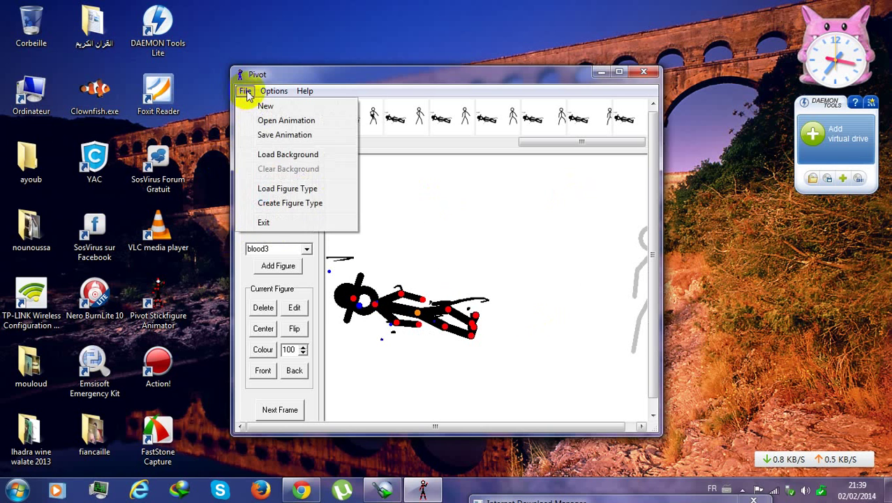
{"action": "left_click", "coordinate": [246, 92]}
{"action": "left_click", "coordinate": [244, 90]}
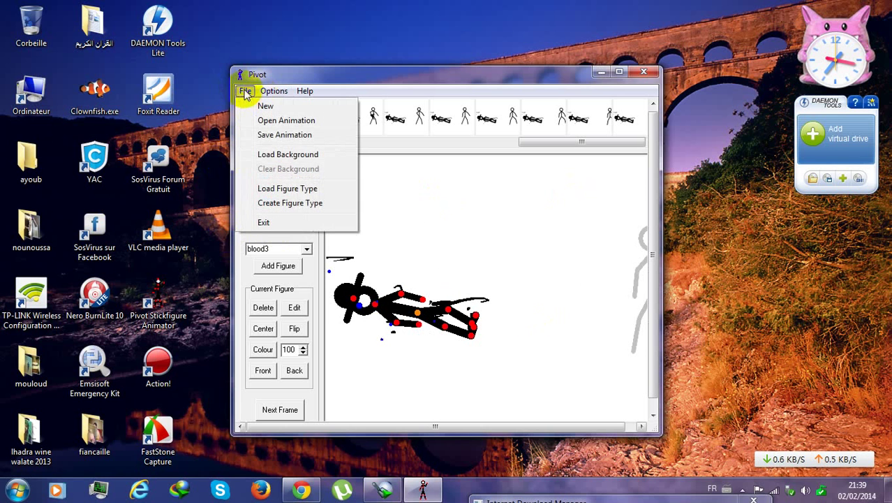
{"action": "left_click", "coordinate": [282, 136]}
{"action": "left_click", "coordinate": [379, 176]}
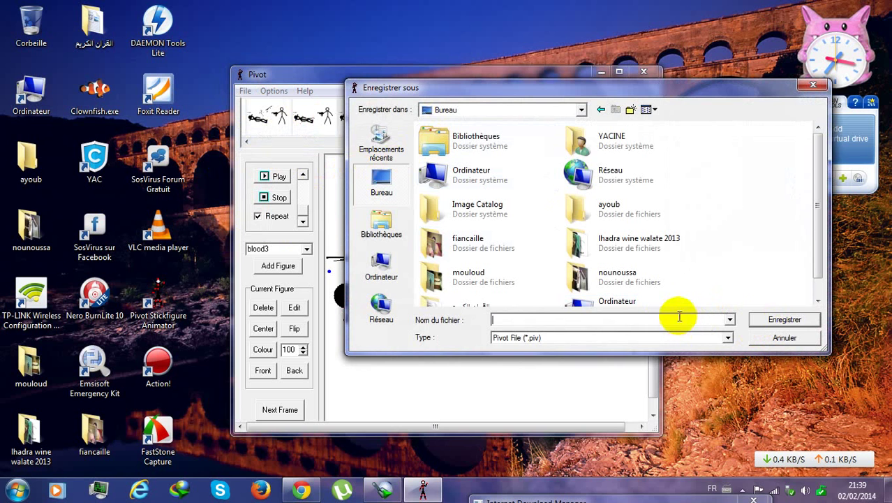
{"action": "type", "text": "fg"}
{"action": "left_click", "coordinate": [770, 323]}
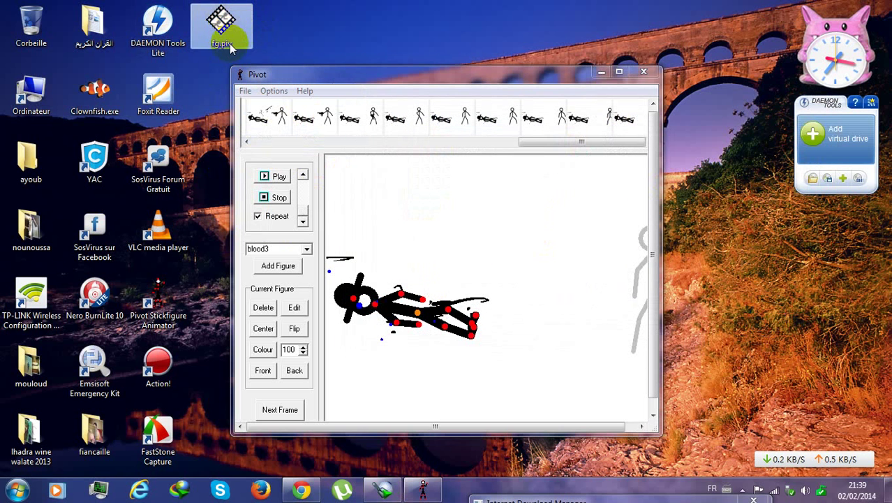
Close Pivot, reopen fg.piv from the desktop to review its playback at a changed speed, and close it again
{"action": "left_click", "coordinate": [644, 72]}
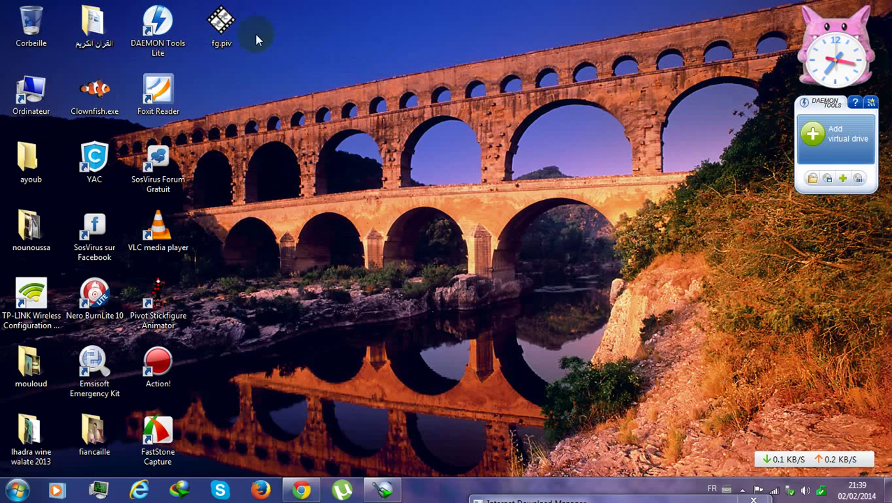
{"action": "double_click", "coordinate": [241, 29]}
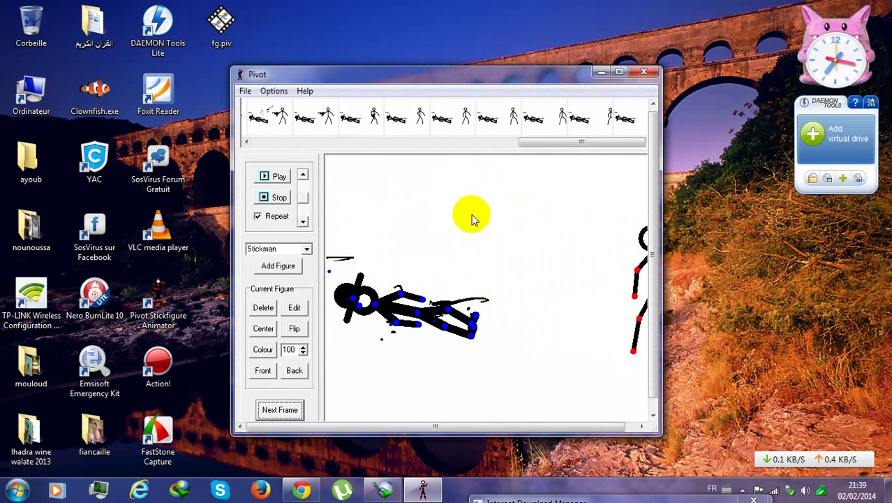
{"action": "left_click", "coordinate": [293, 198]}
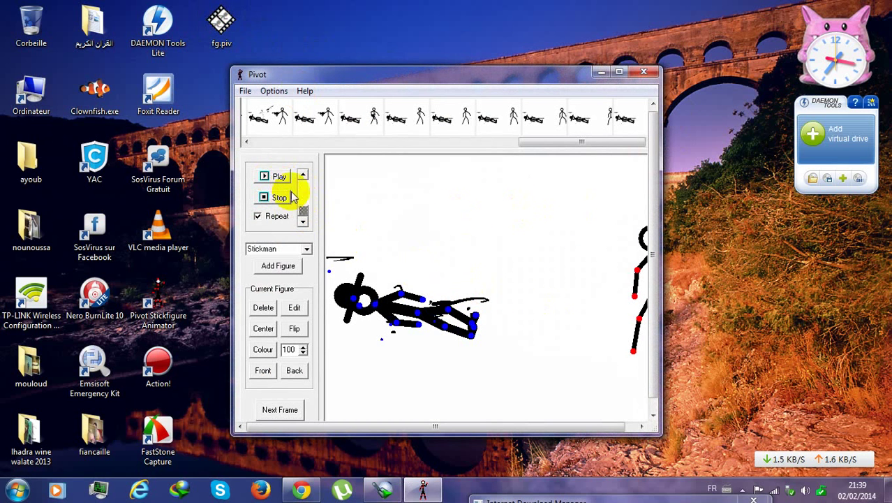
{"action": "left_click", "coordinate": [280, 176]}
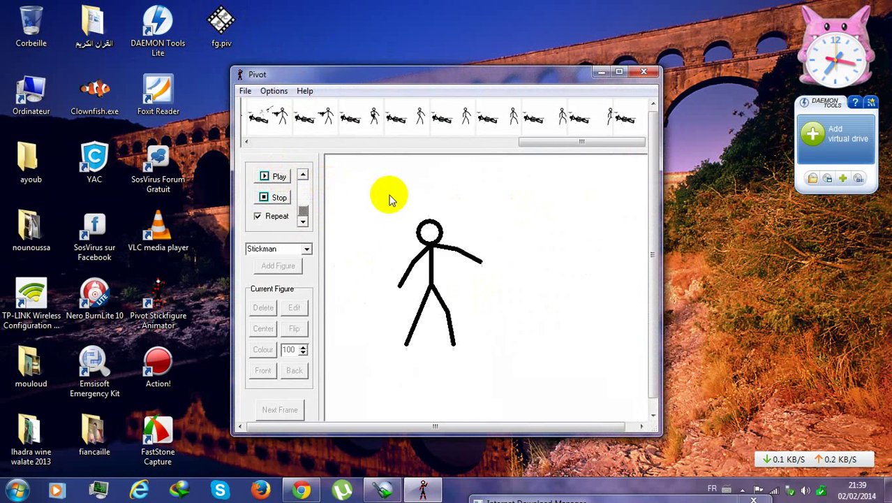
{"action": "left_click", "coordinate": [645, 73]}
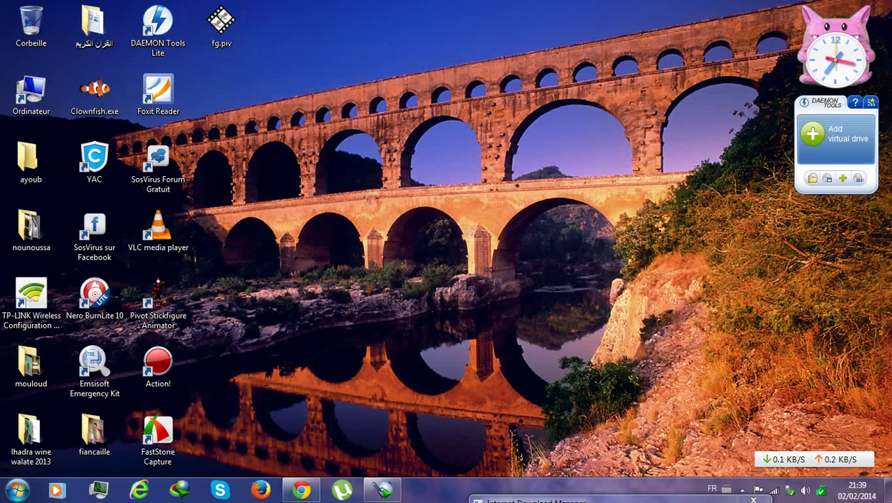
Create a new text document on the desktop with its default name and open it in Notepad
{"action": "left_click", "coordinate": [14, 490]}
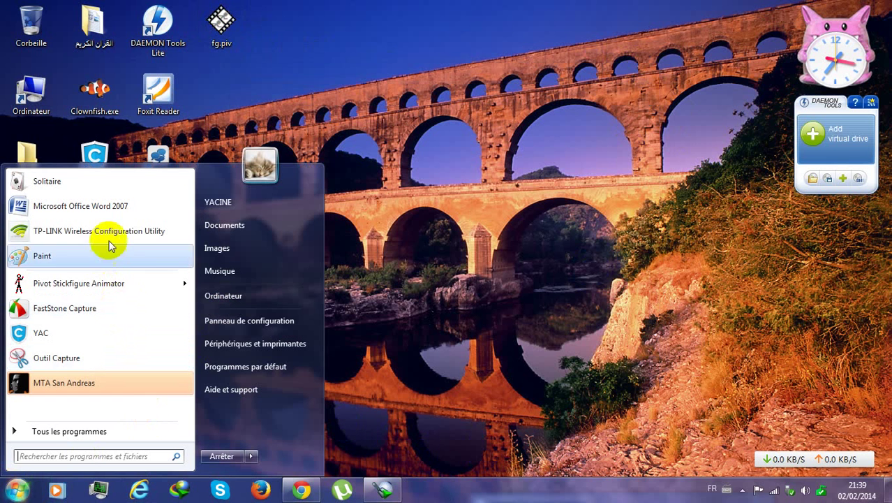
{"action": "right_click", "coordinate": [443, 221]}
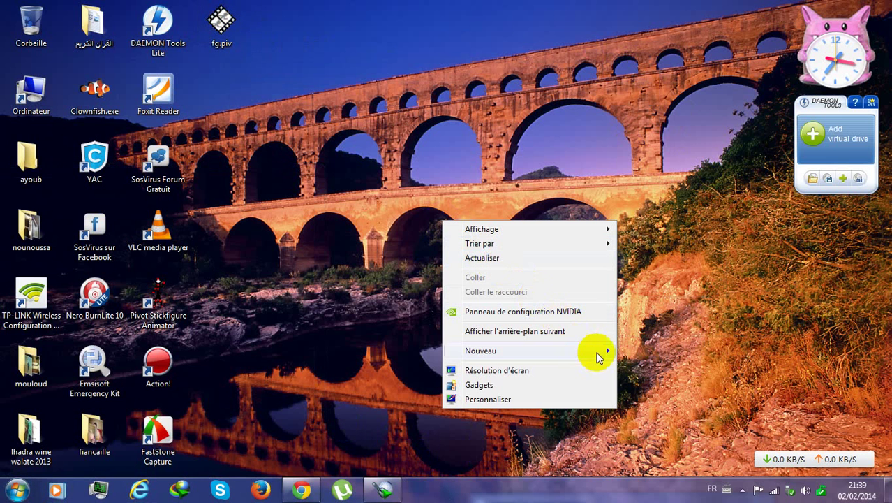
{"action": "mouse_move", "coordinate": [598, 351]}
{"action": "left_click", "coordinate": [649, 321]}
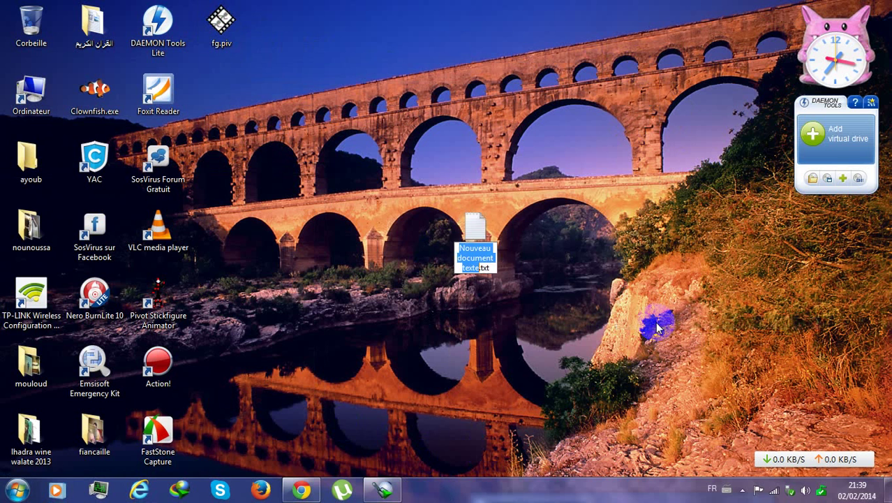
{"action": "key", "text": "Return"}
{"action": "double_click", "coordinate": [491, 228]}
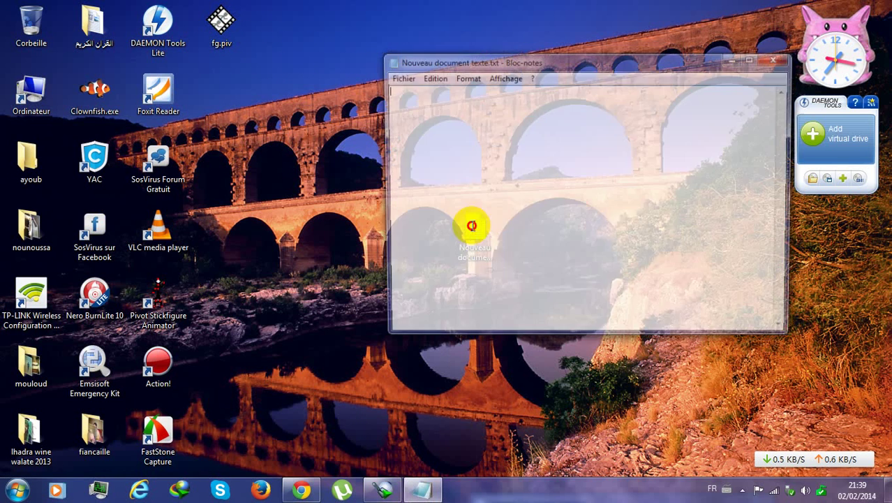
Enter a line of repeated h characters and a line reading "looooool", and close Notepad without saving
{"action": "type", "text": "hhhhhhhhhhhhhh"}
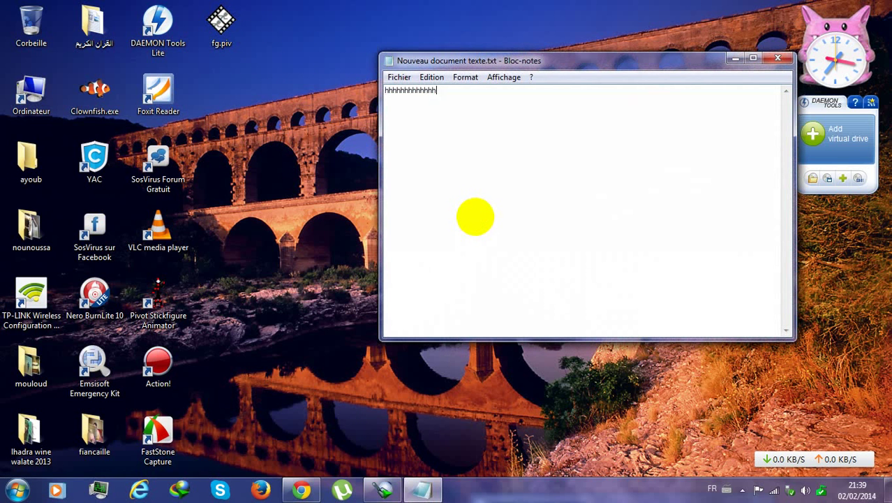
{"action": "type", "text": "hhhhhhhhhhhhhhhhhhhhhhhhh"}
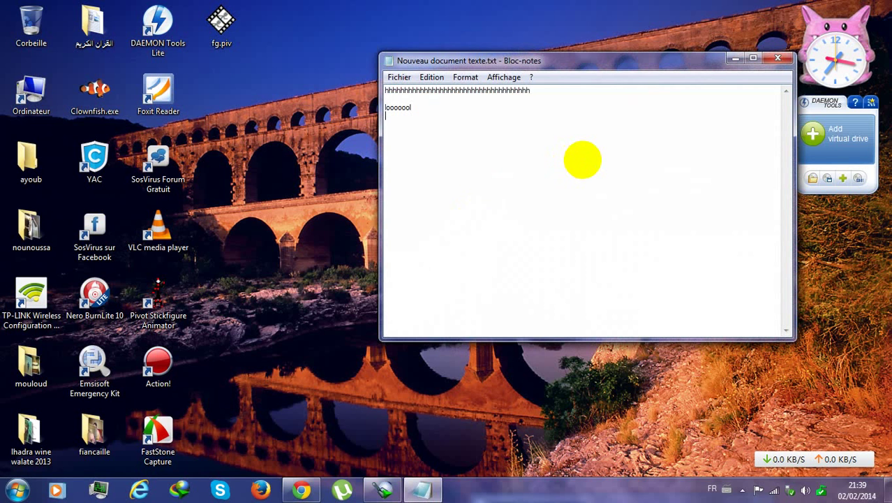
{"action": "left_click", "coordinate": [777, 58]}
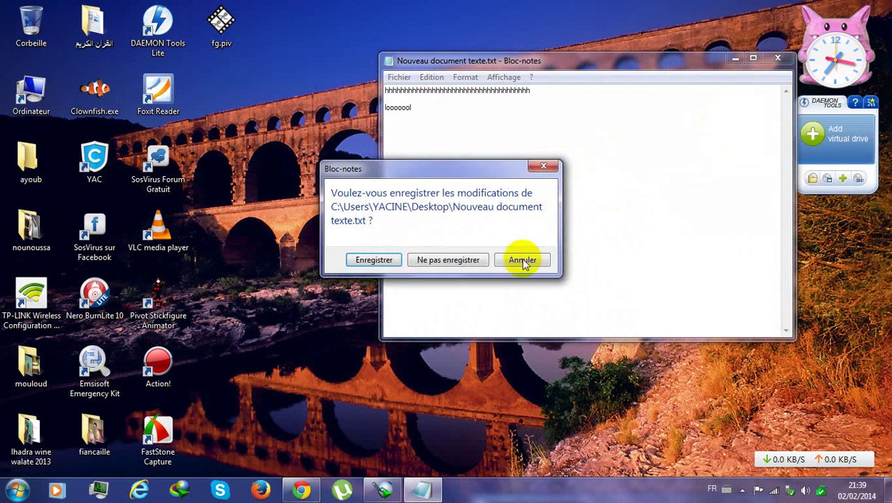
{"action": "left_click", "coordinate": [448, 260]}
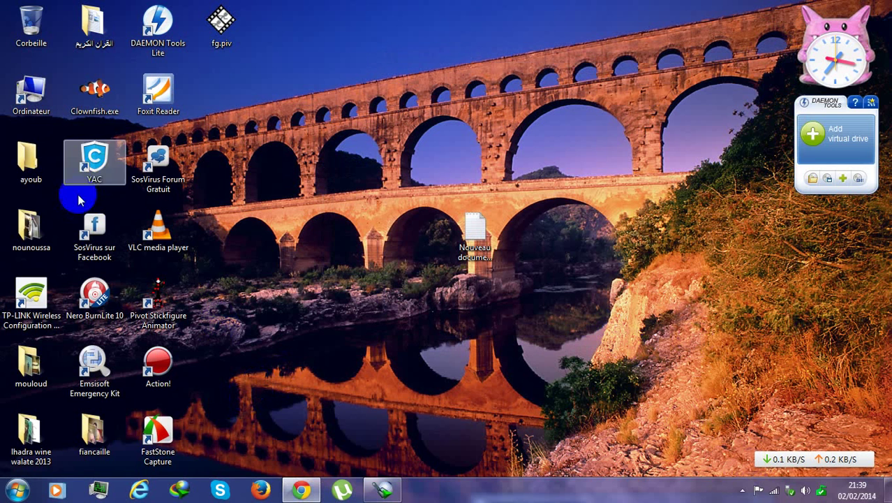